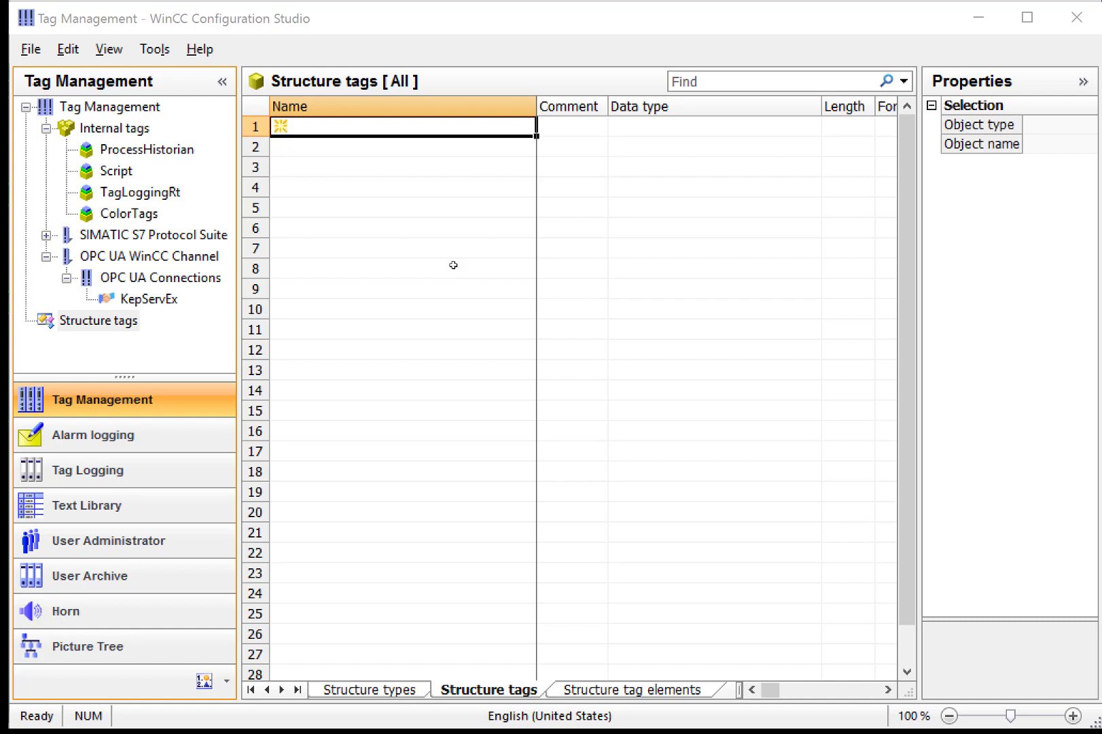
- Return to tag management and browse the Structure tags branch's types, tags and elements sheets
key("alt+Tab")
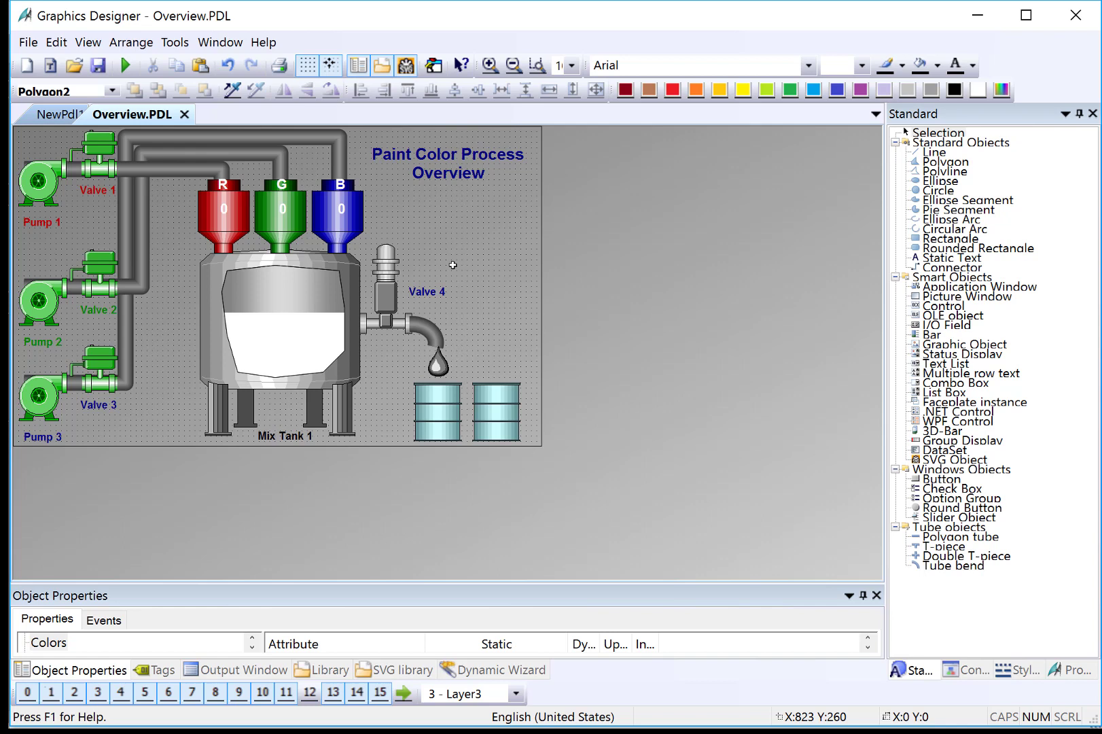
key("alt+Tab")
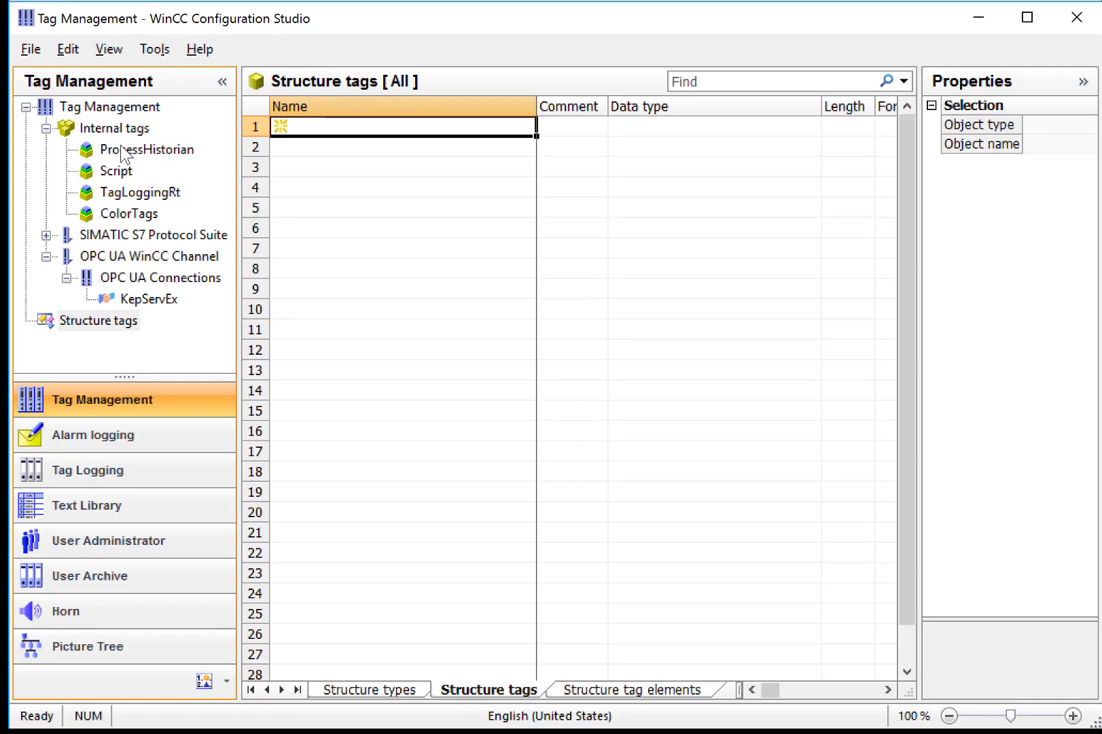
left_click(94, 322)
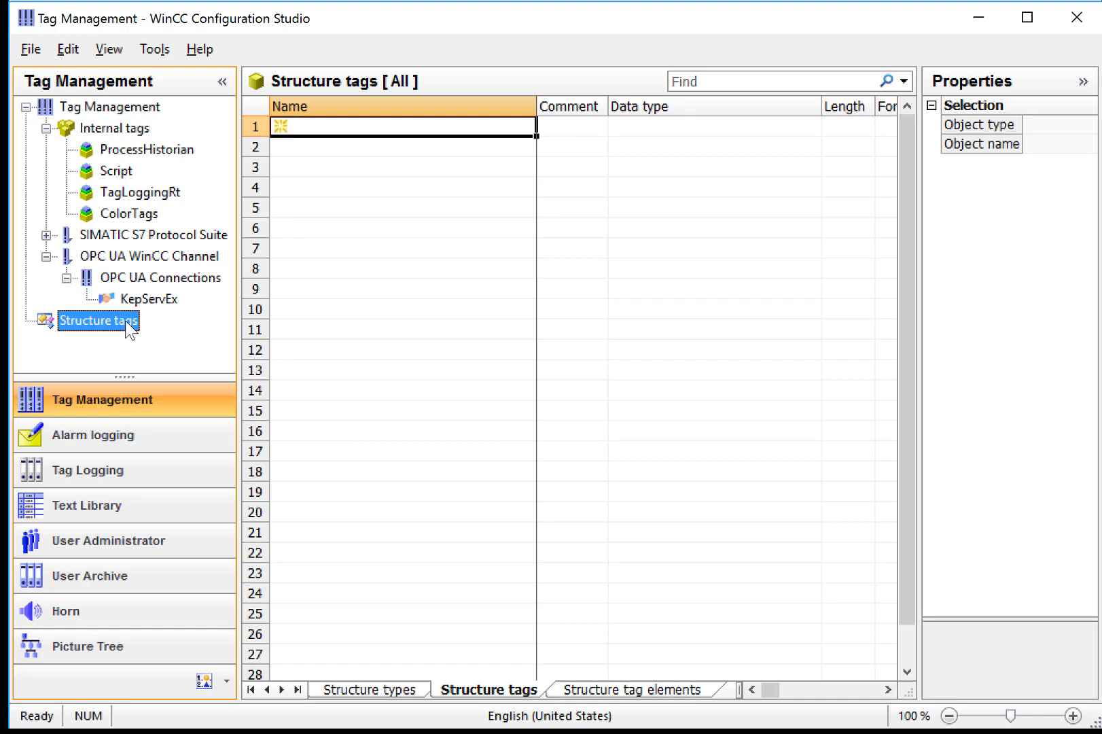
left_click(370, 689)
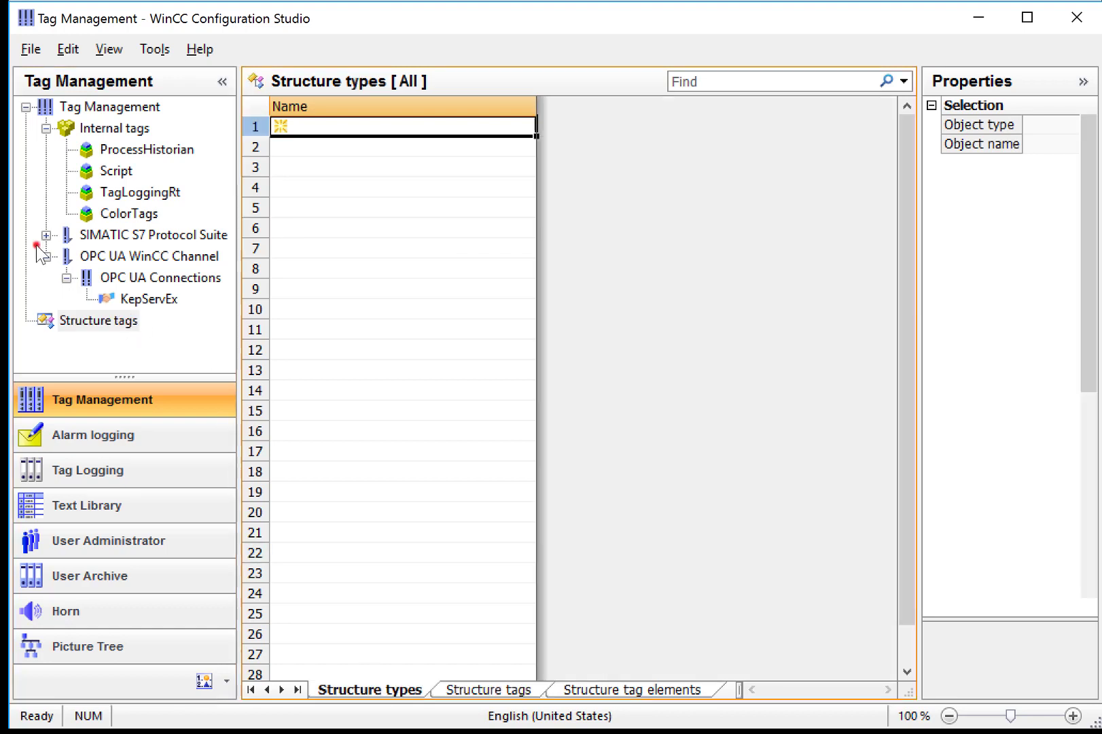
key("ctrl+Page_Down")
key("ctrl+Page_Down")
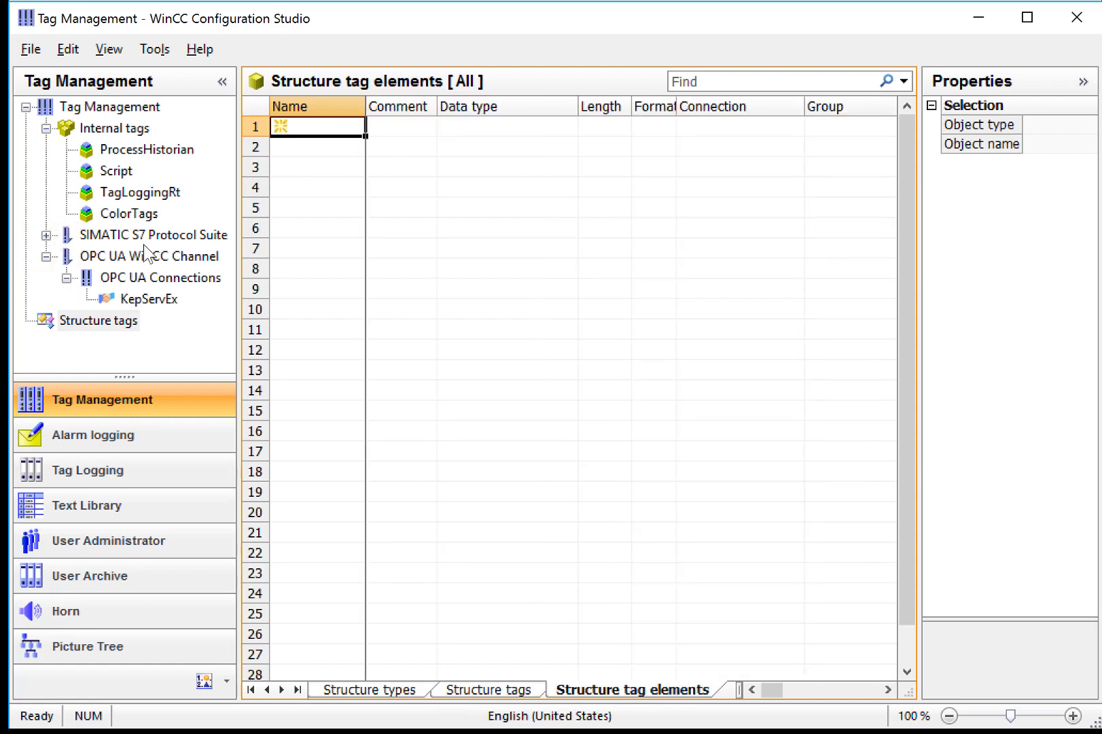
left_click(516, 687)
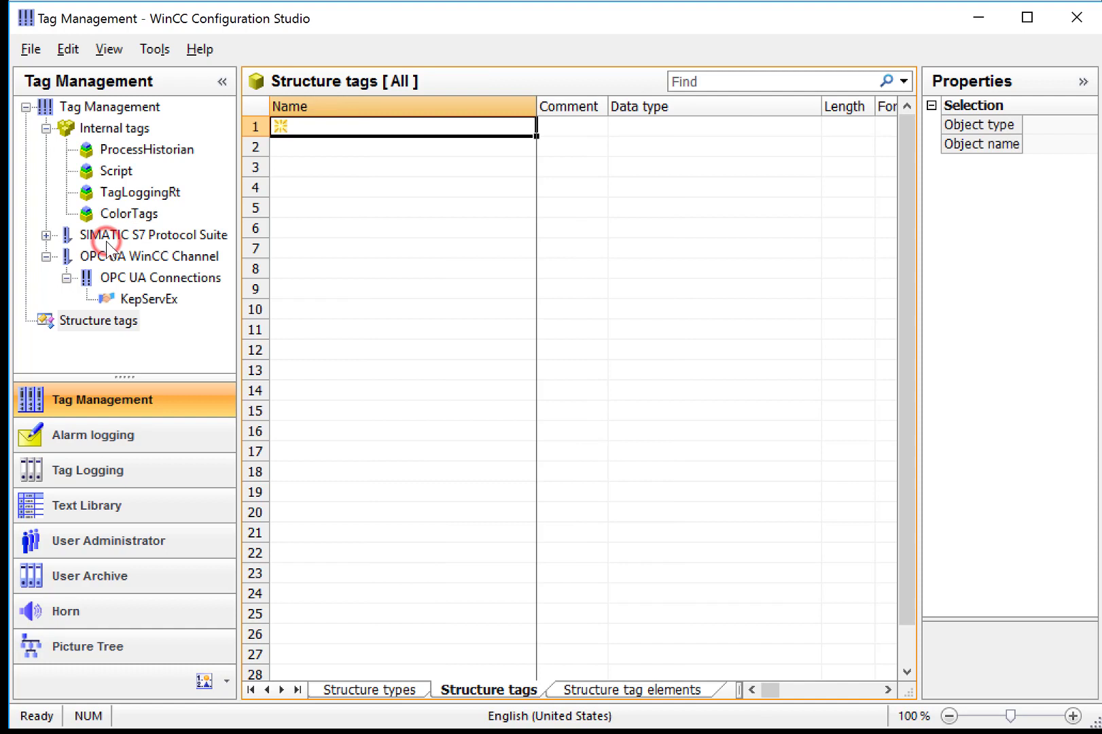
left_click(365, 689)
- Add a new structure type under Structure tags and name it Color
left_click(119, 330)
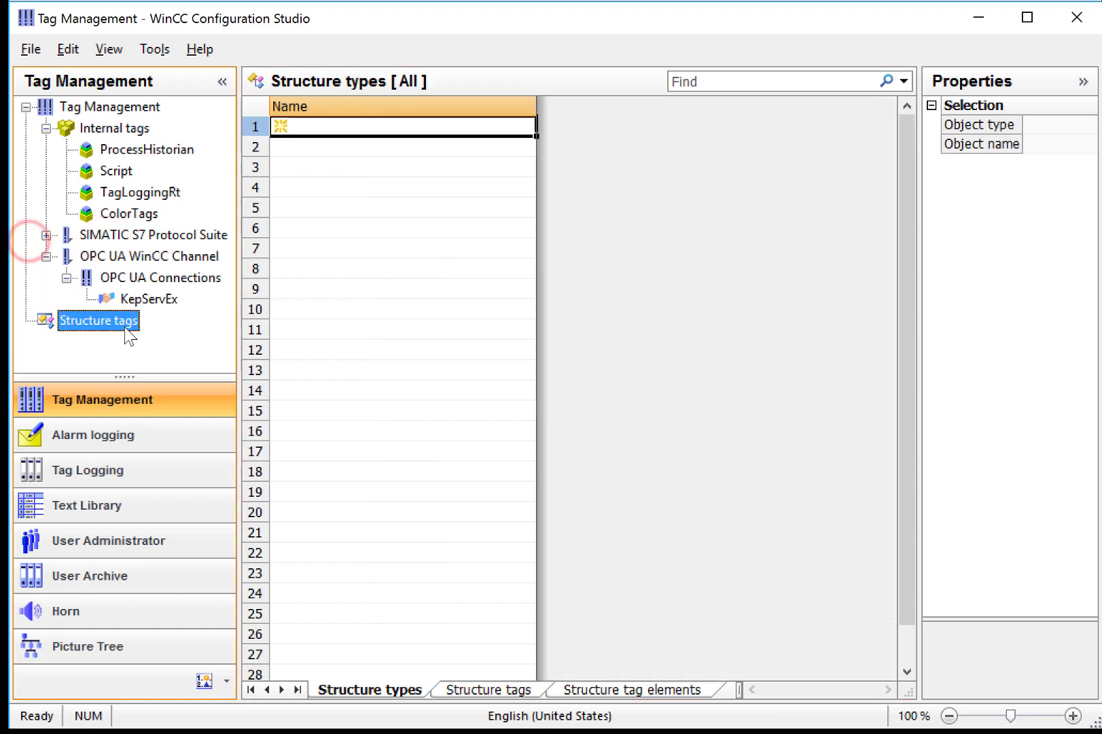
right_click(121, 329)
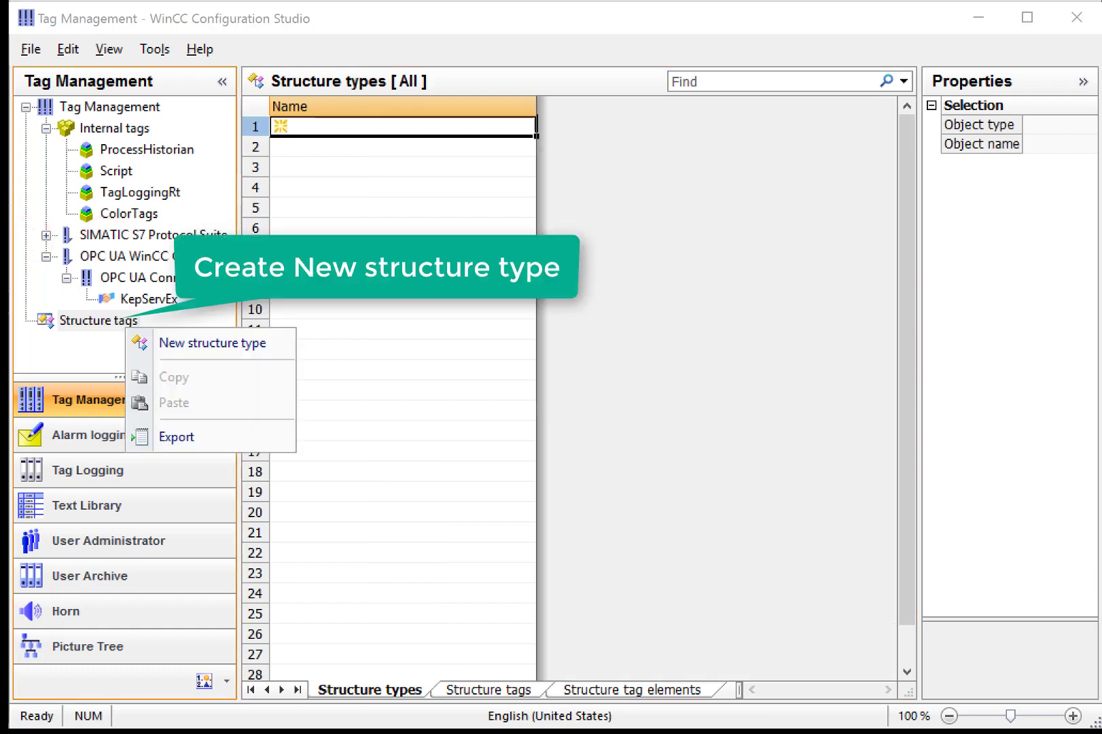
left_click(211, 345)
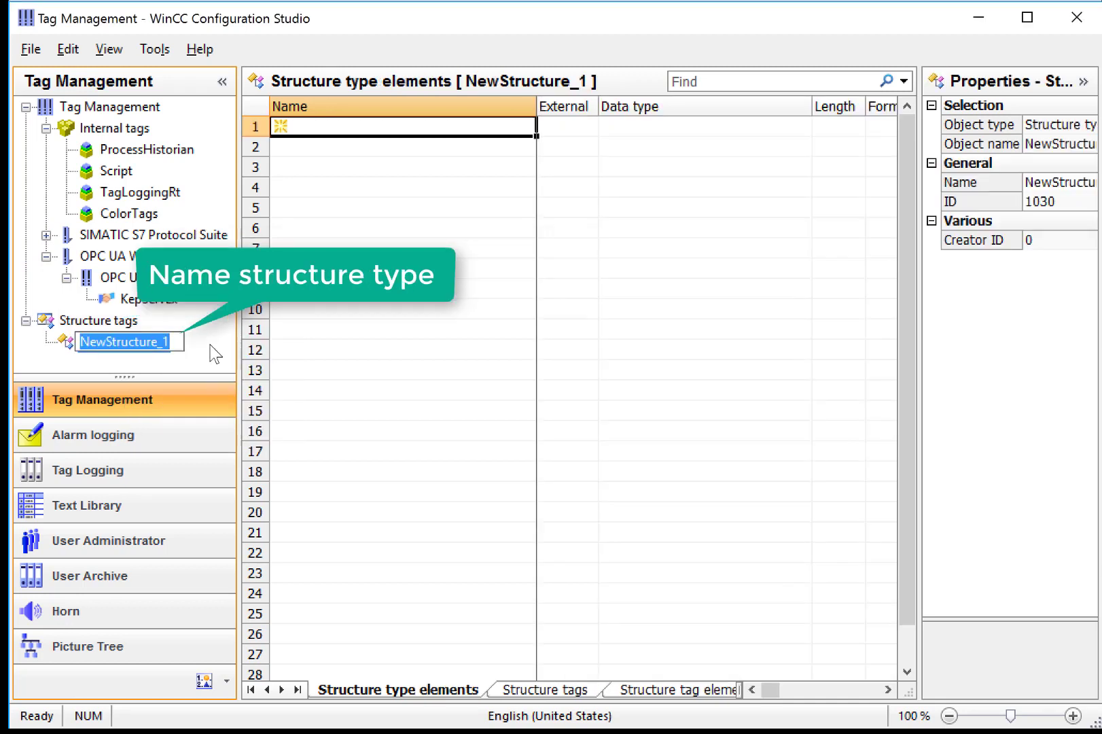
type("Color")
key("Return")
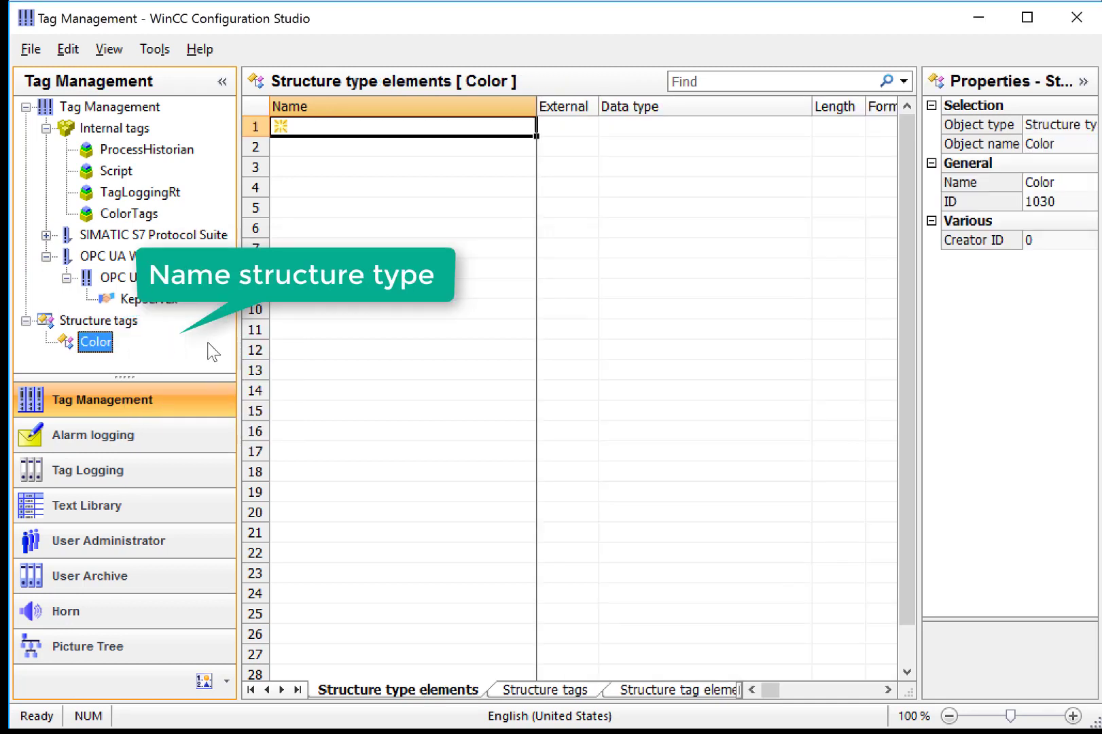
- Add a new element named VALVE_ON to the Color structure type
right_click(110, 352)
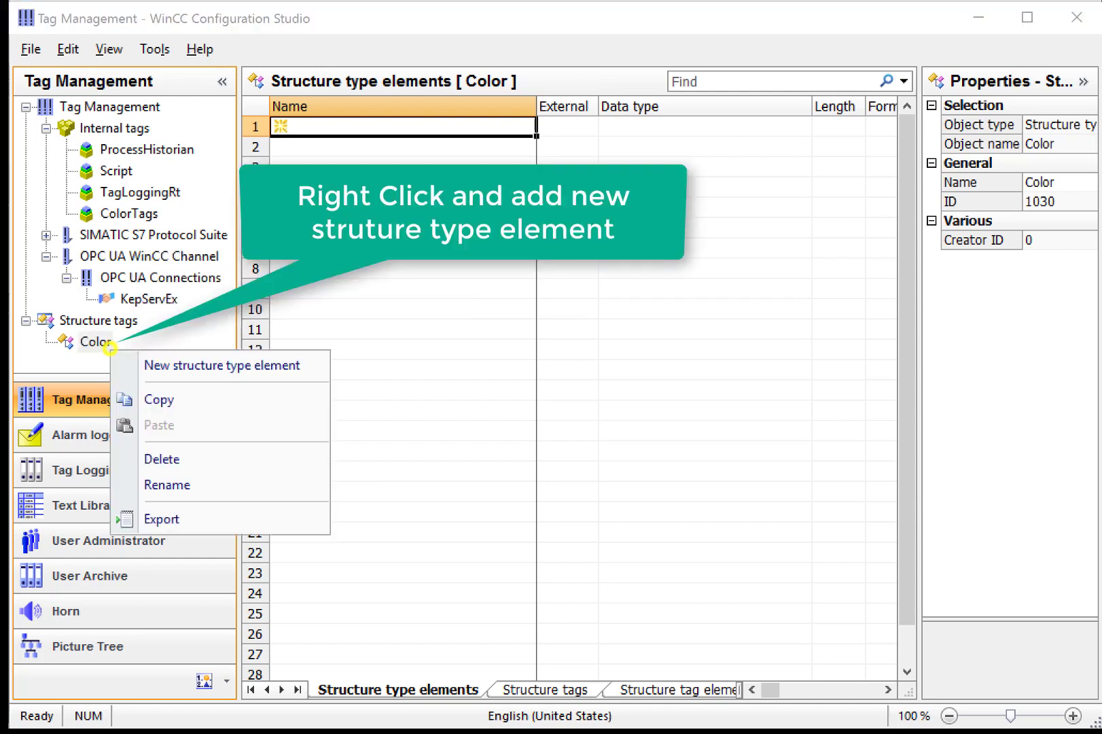
left_click(197, 366)
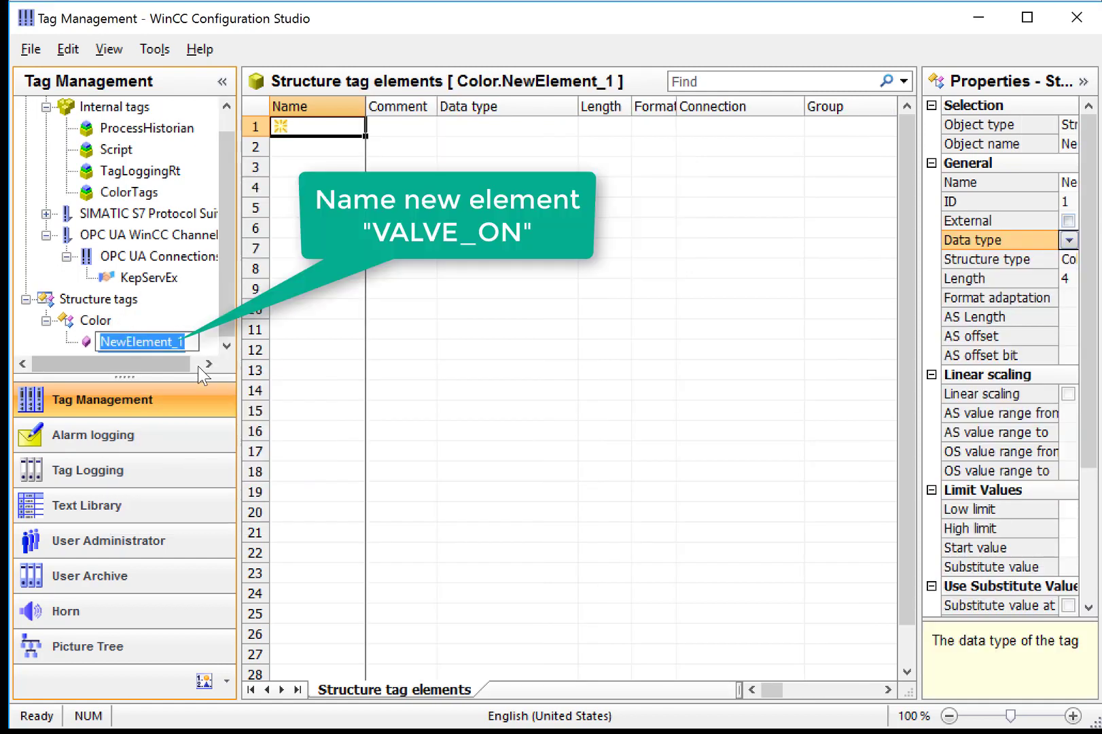
key("Caps_Lock")
type("VALV")
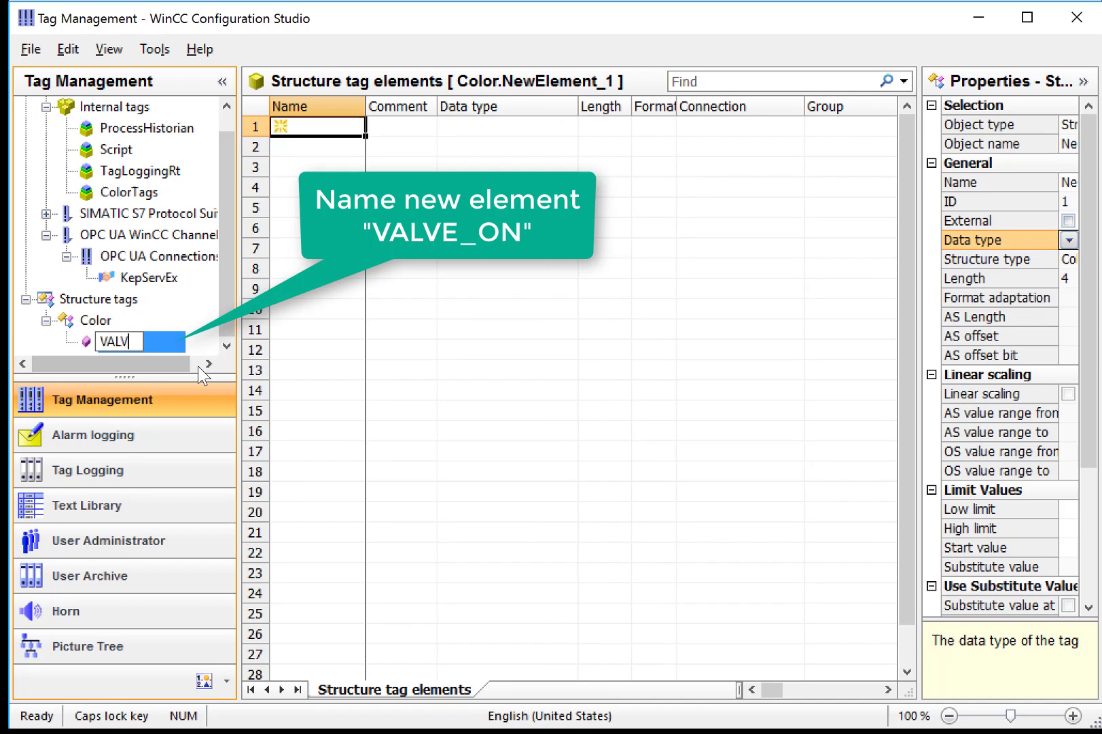
type("E_ON")
key("Return")
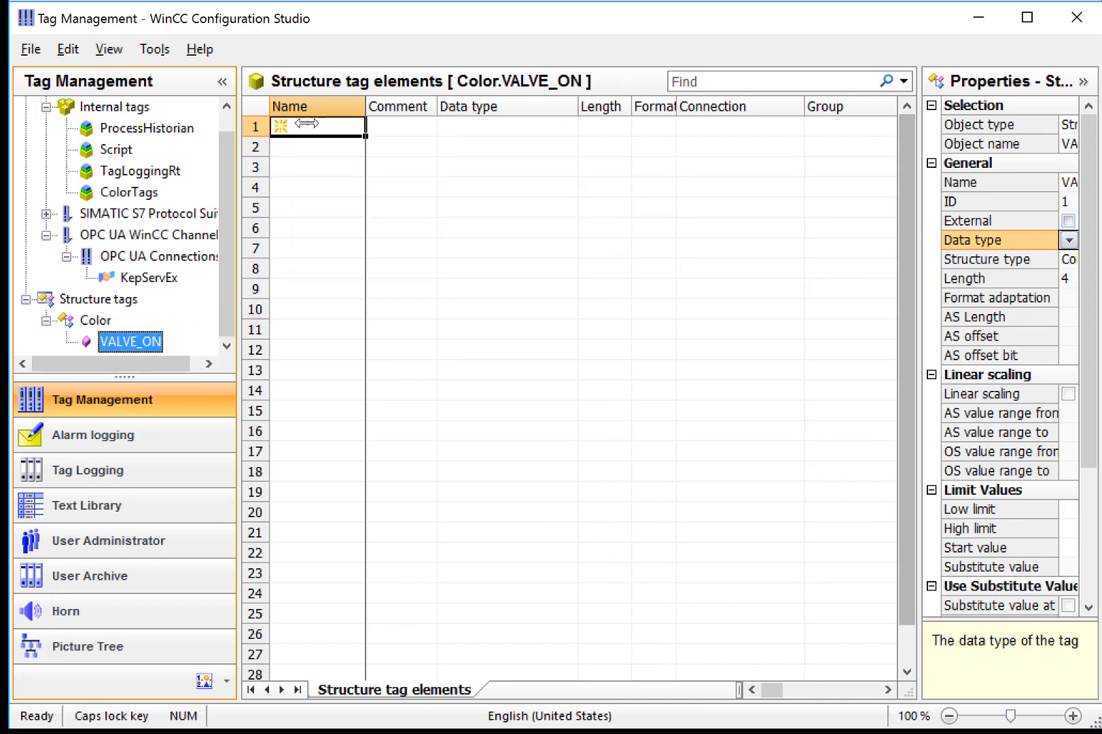
- Set VALVE_ON's data type to Binary Tag and show Color's element table
left_click_drag(919, 428, 563, 426)
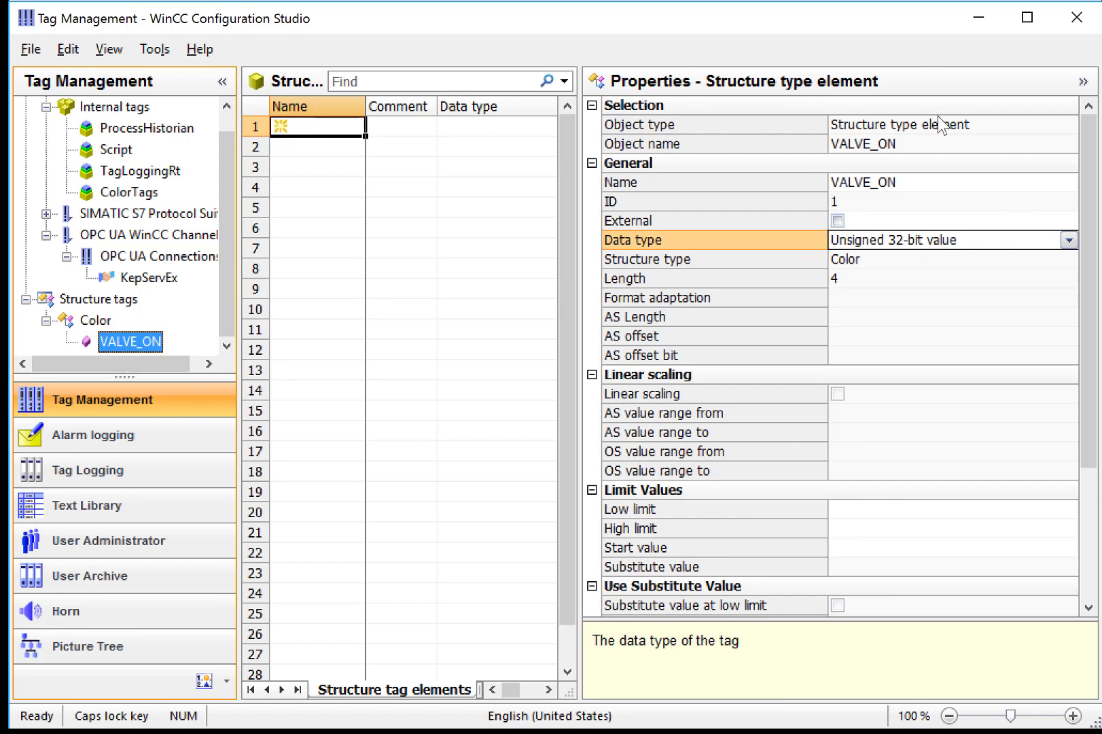
left_click(1069, 240)
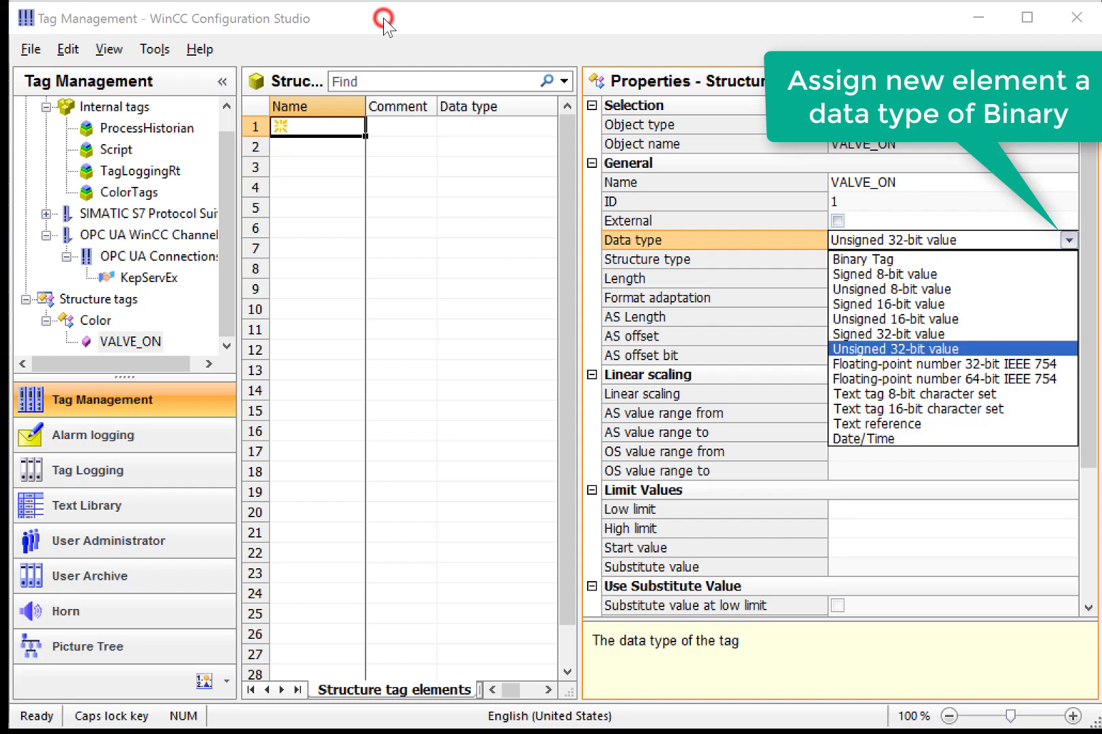
left_click(893, 258)
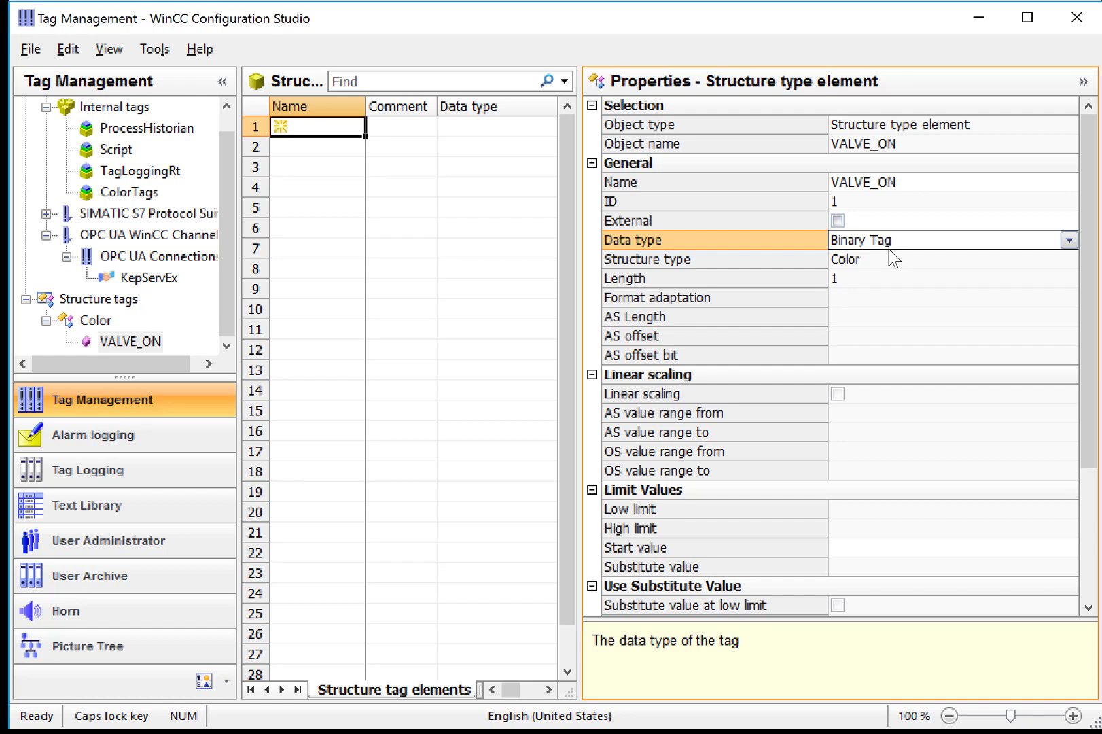
left_click(229, 313)
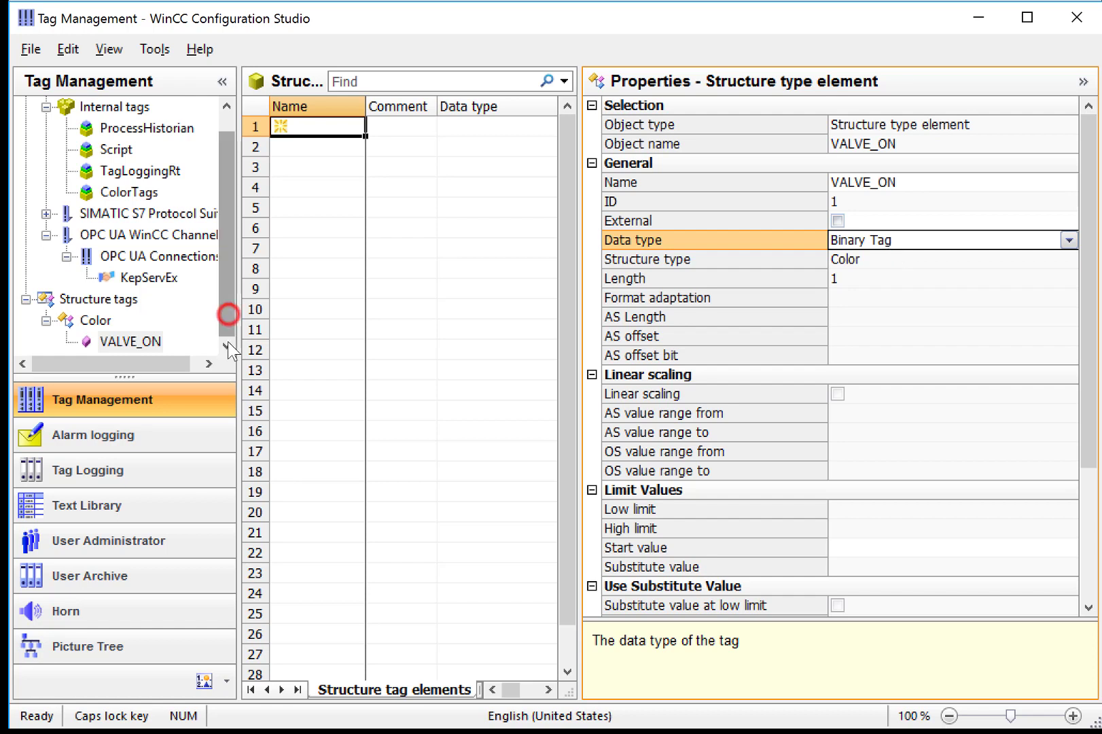
left_click(88, 322)
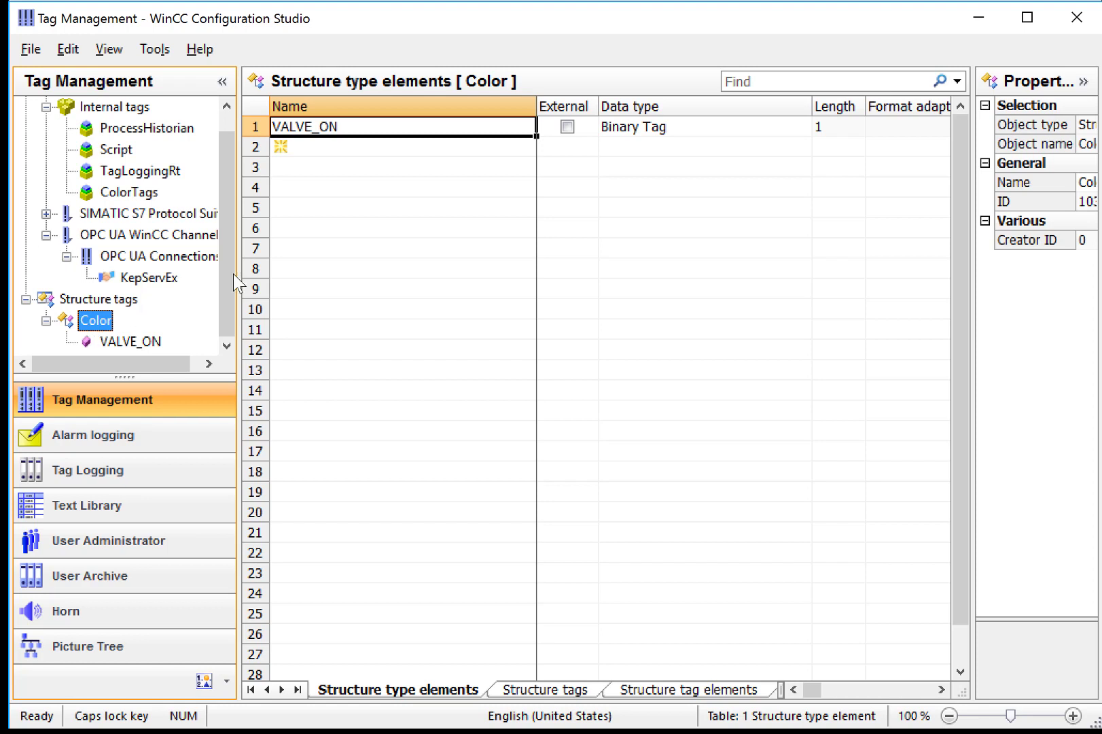
- Add elements VALVE_FAIL, PUMP_ON and PUMP_FAIL to the Color element table
left_click(313, 144)
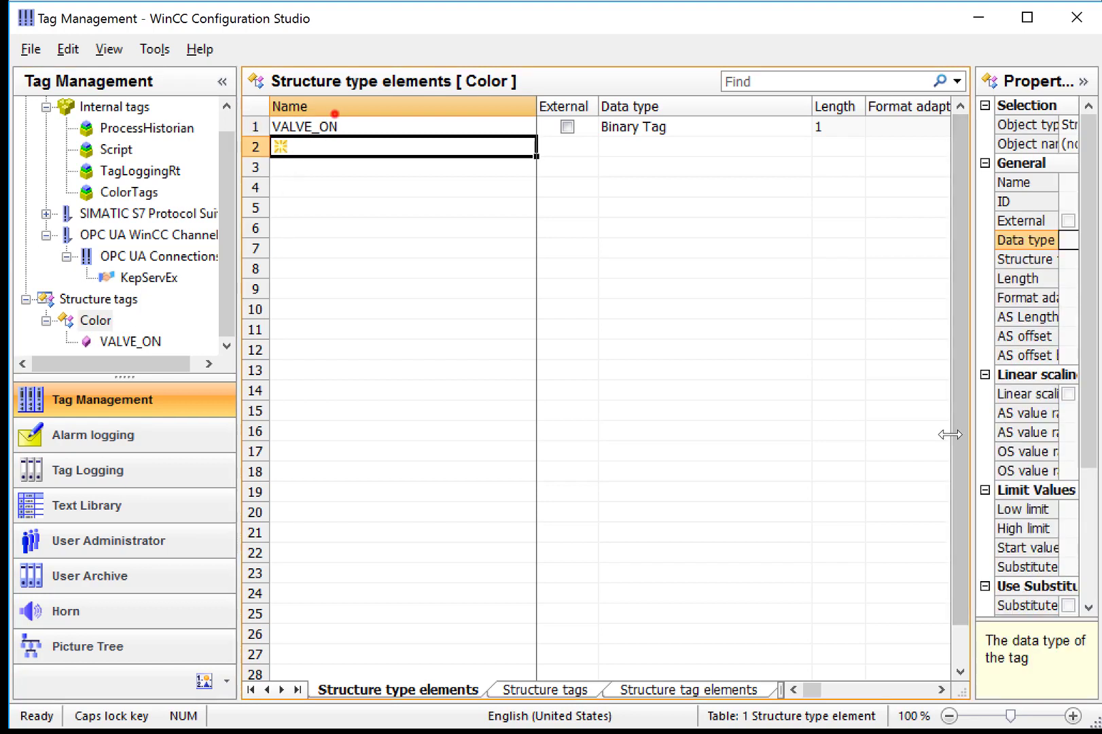
left_click_drag(950, 434, 723, 434)
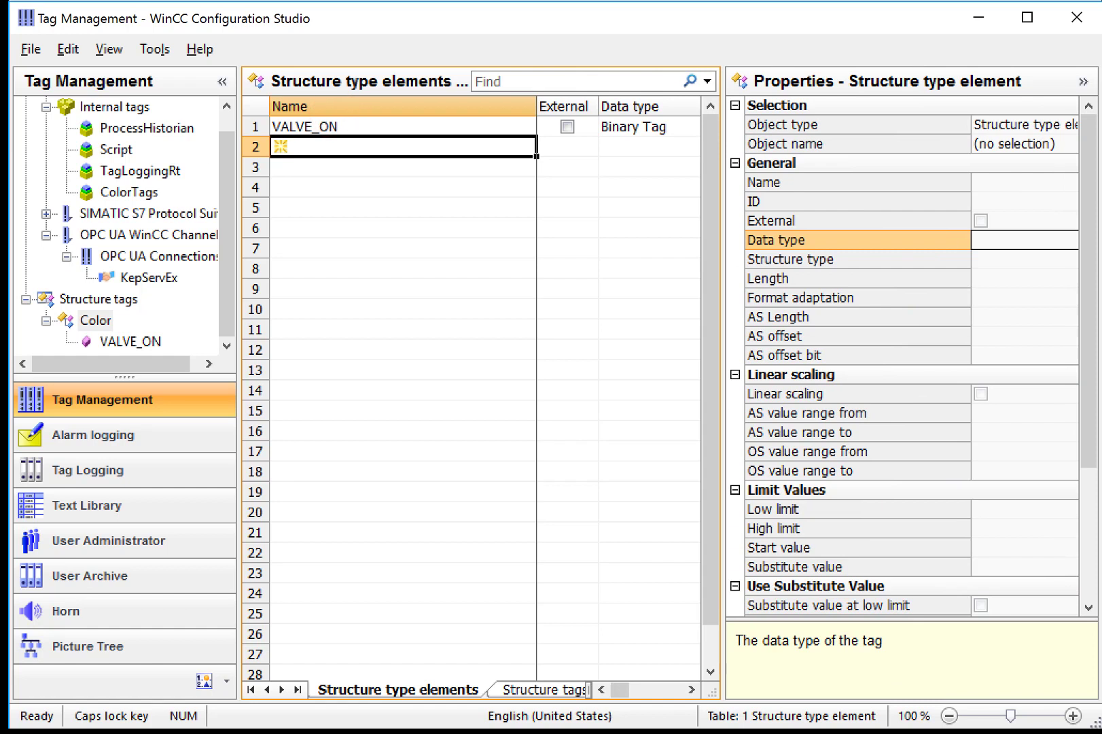
type("VALVE_")
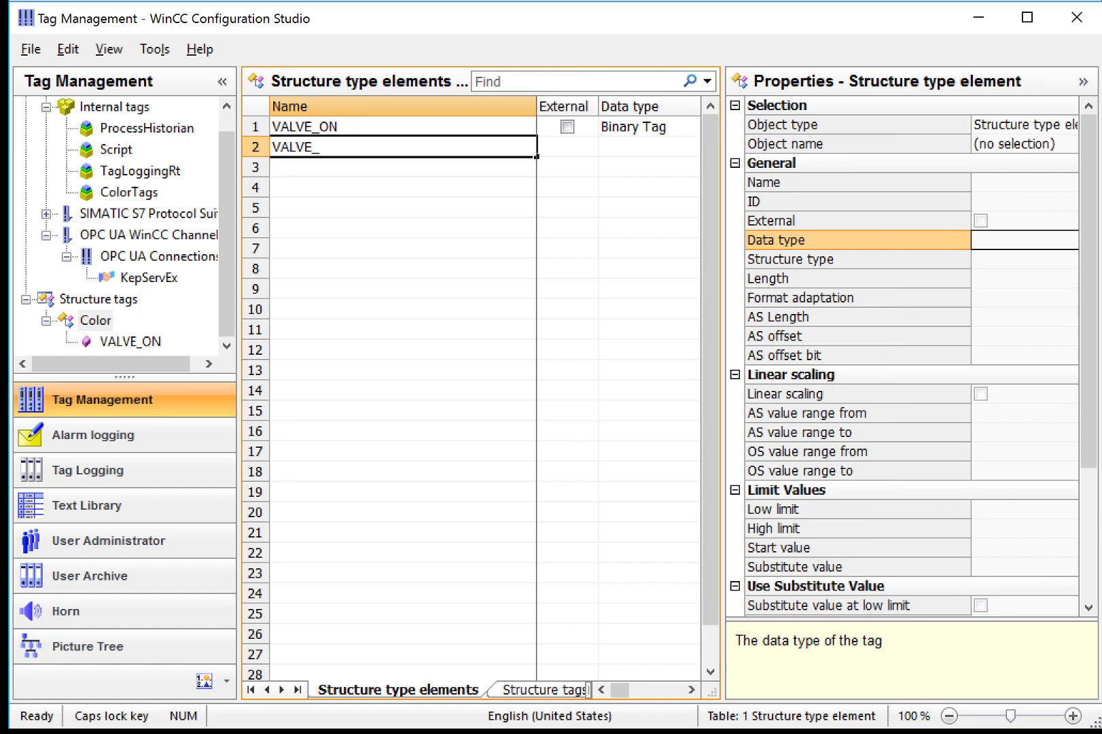
type("FAIL")
key("Return")
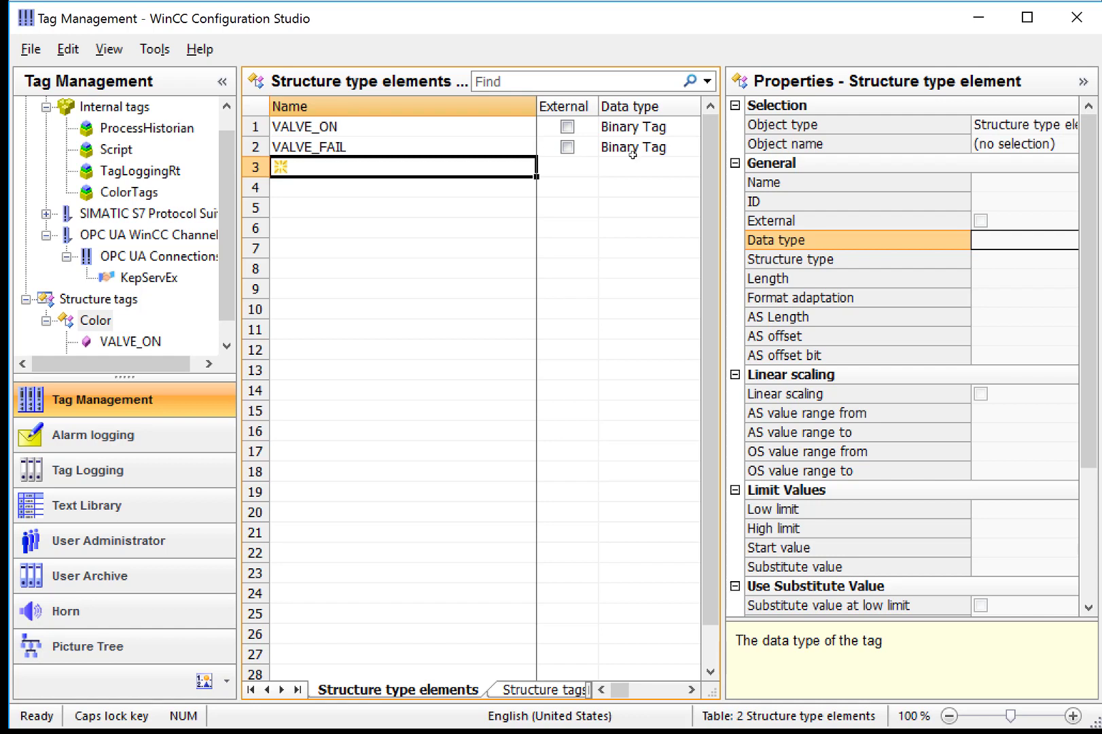
type("PUMP_O")
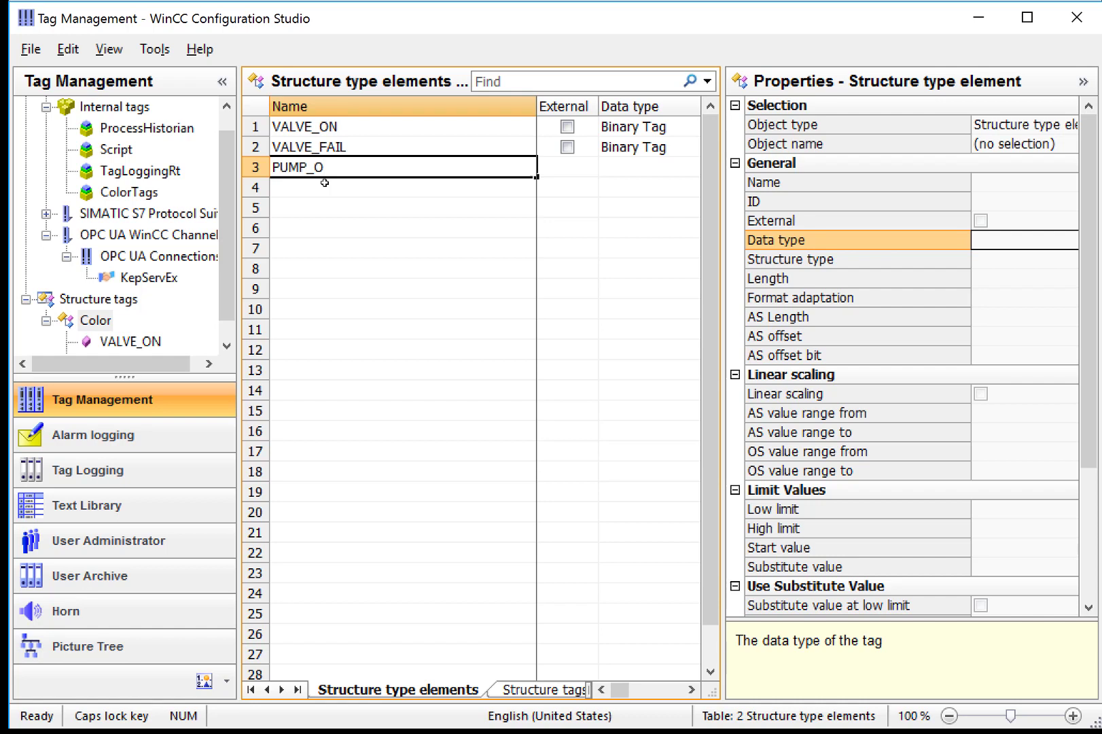
type("N")
key("Return")
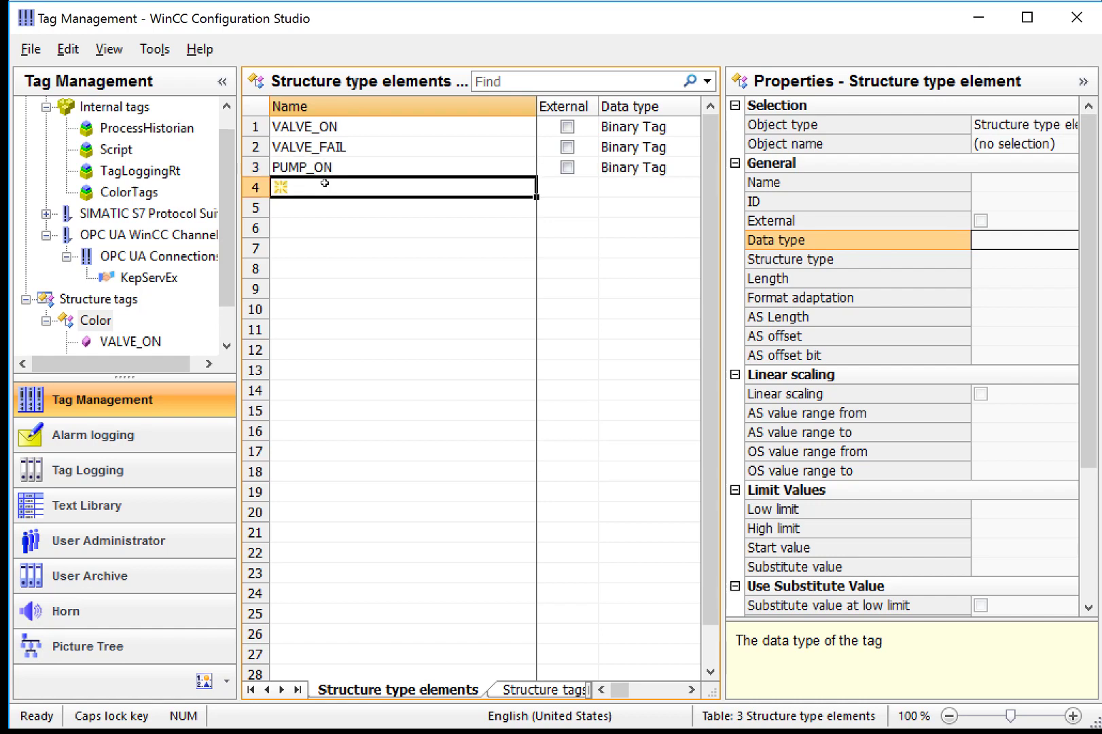
type("PUMP_FAIL")
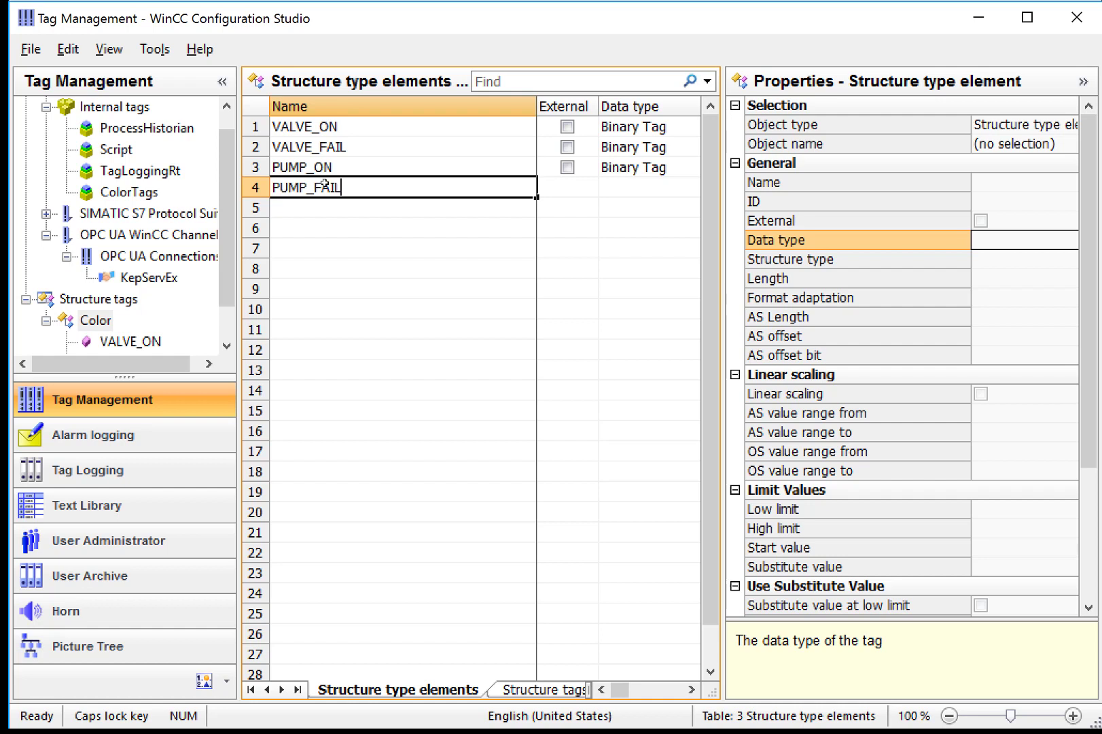
key("Return")
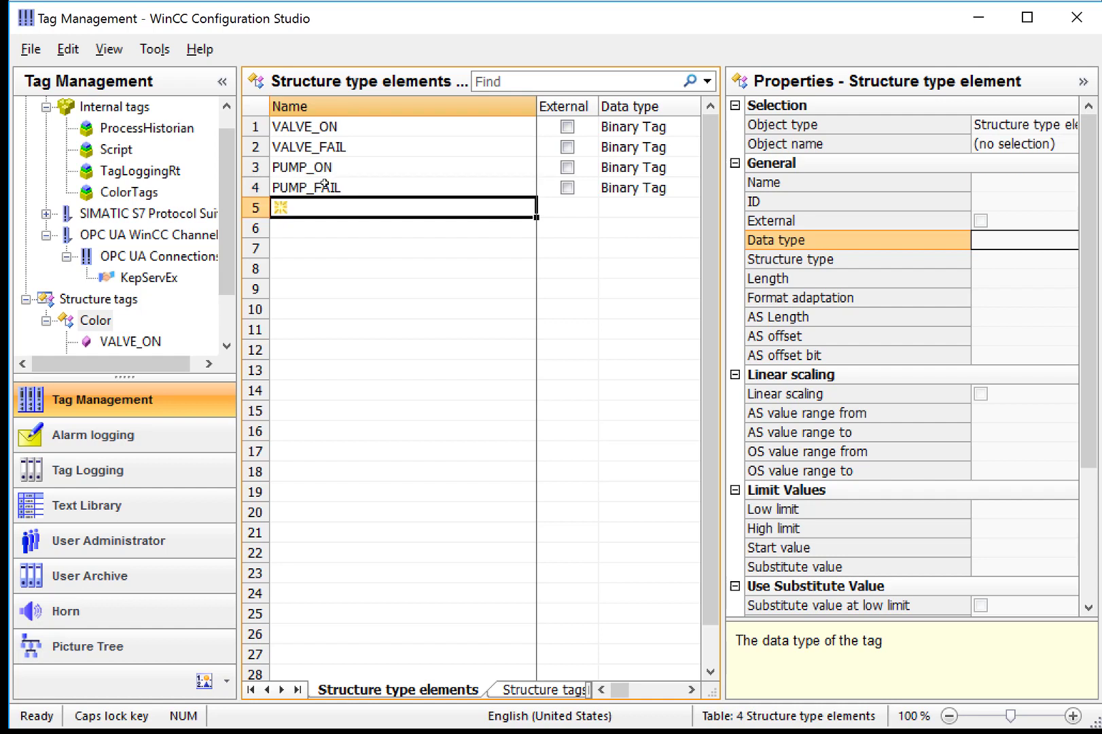
- Add COLOR_STRENGTH with the Unsigned 16-bit value data type
type("COLOR_")
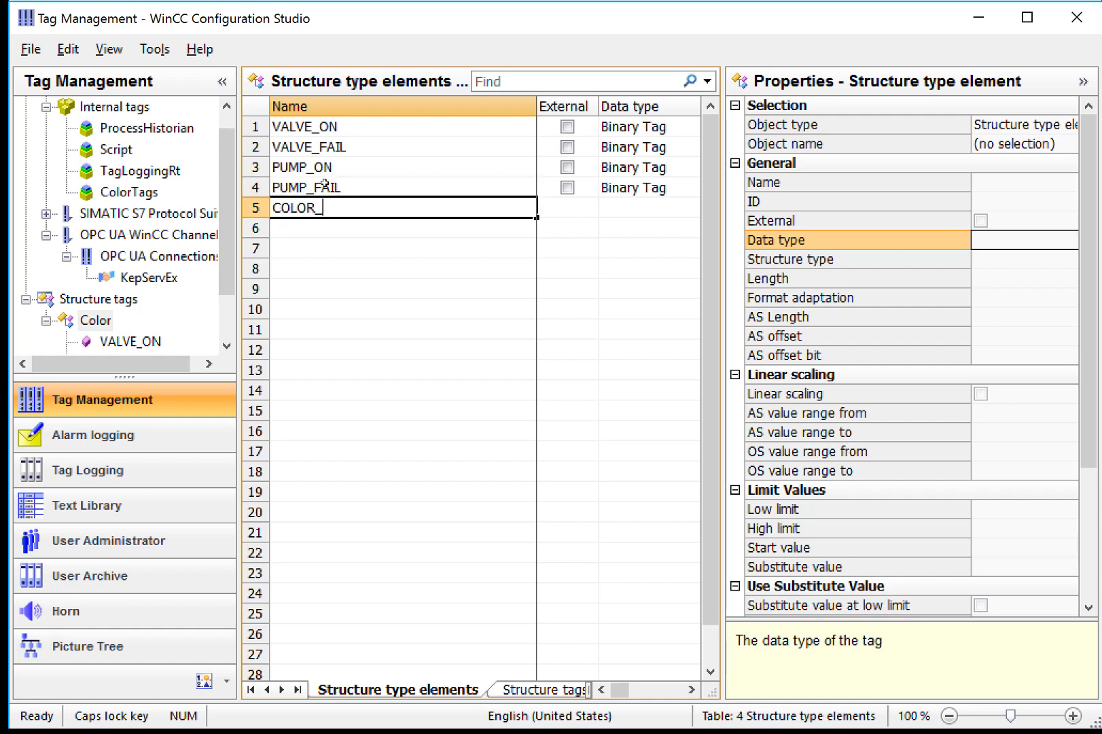
type("STRENGTH")
key("Return")
left_click(628, 208)
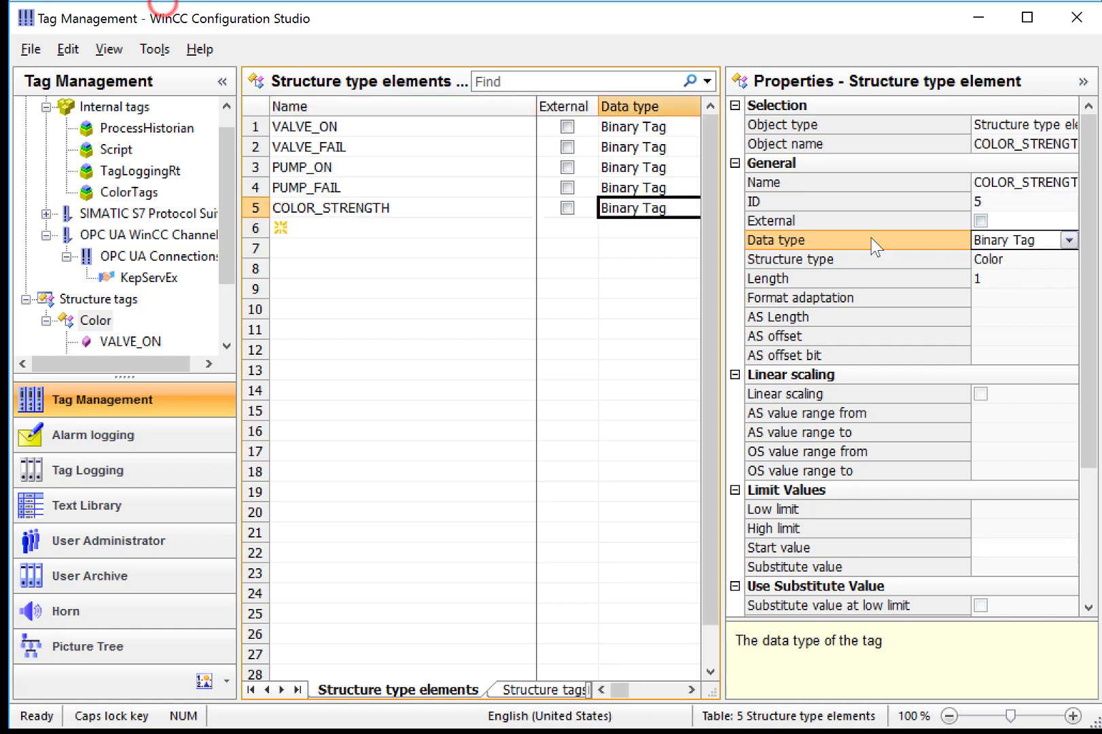
left_click(1069, 240)
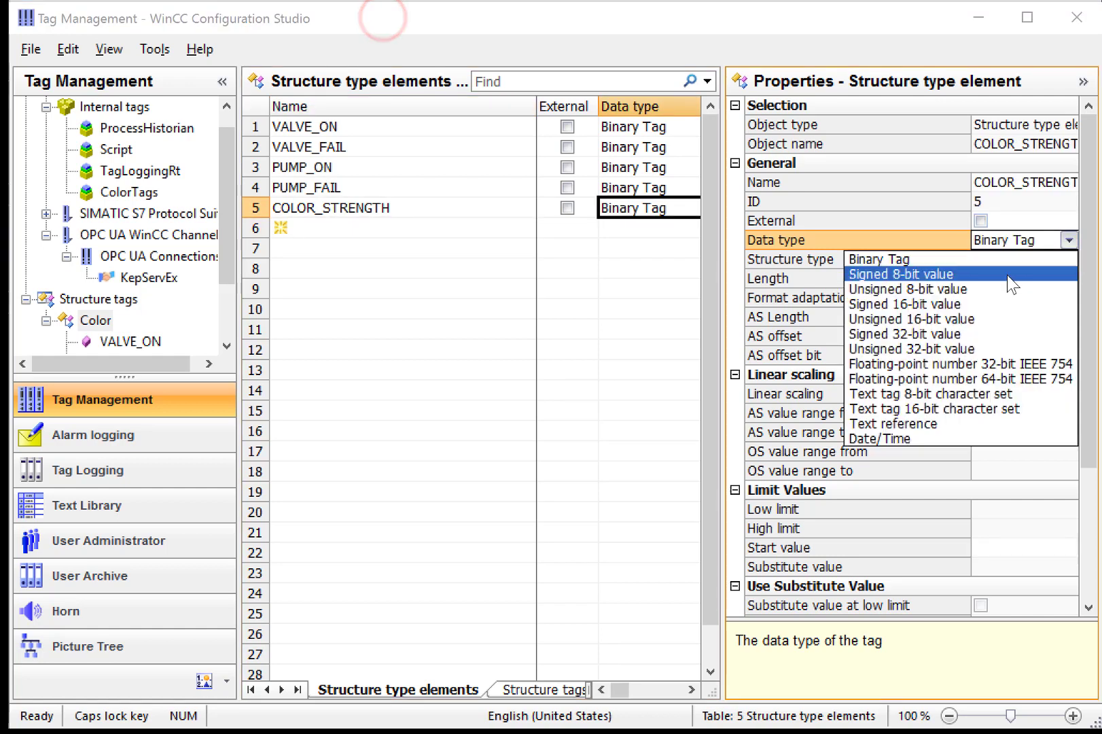
left_click(967, 315)
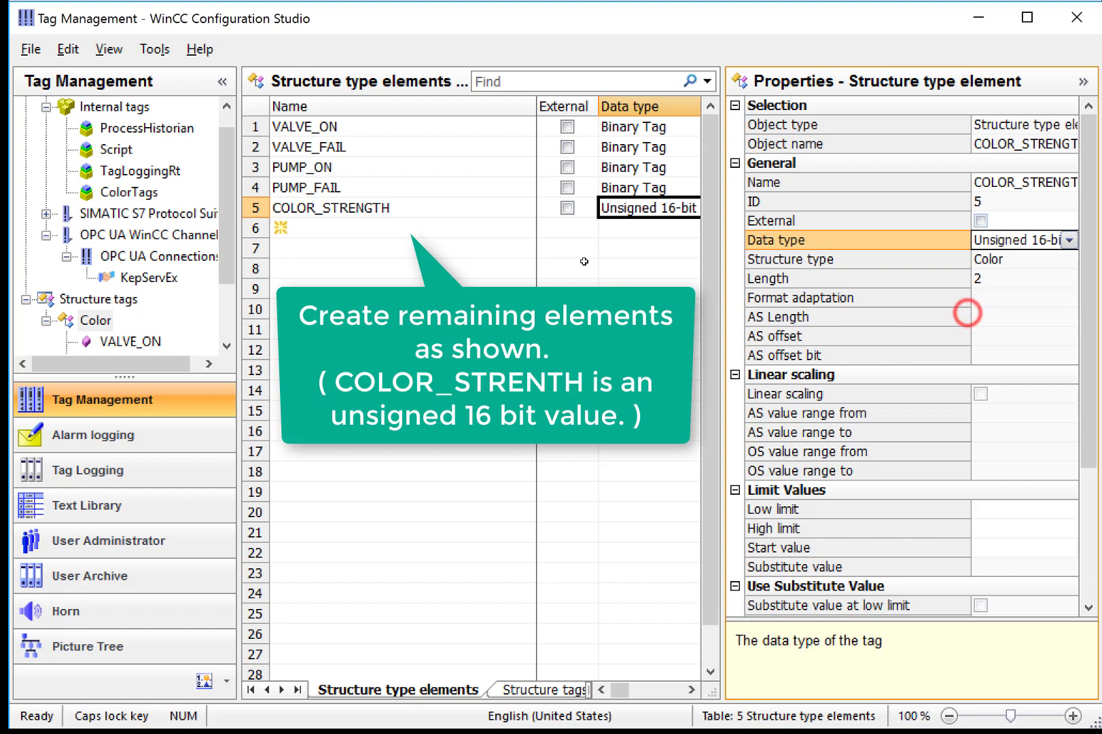
left_click(95, 322)
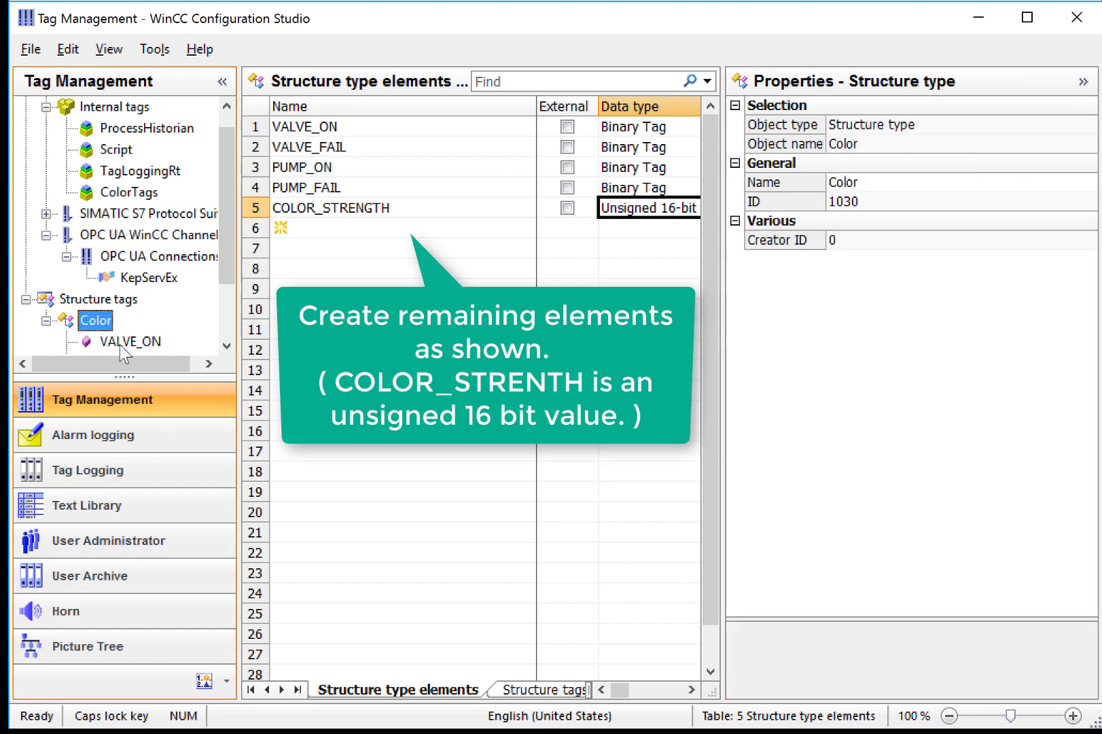
left_click(126, 342)
- Show the Internal tags groups: ProcessHistorian, Script and TagLoggingRt
left_click(105, 324)
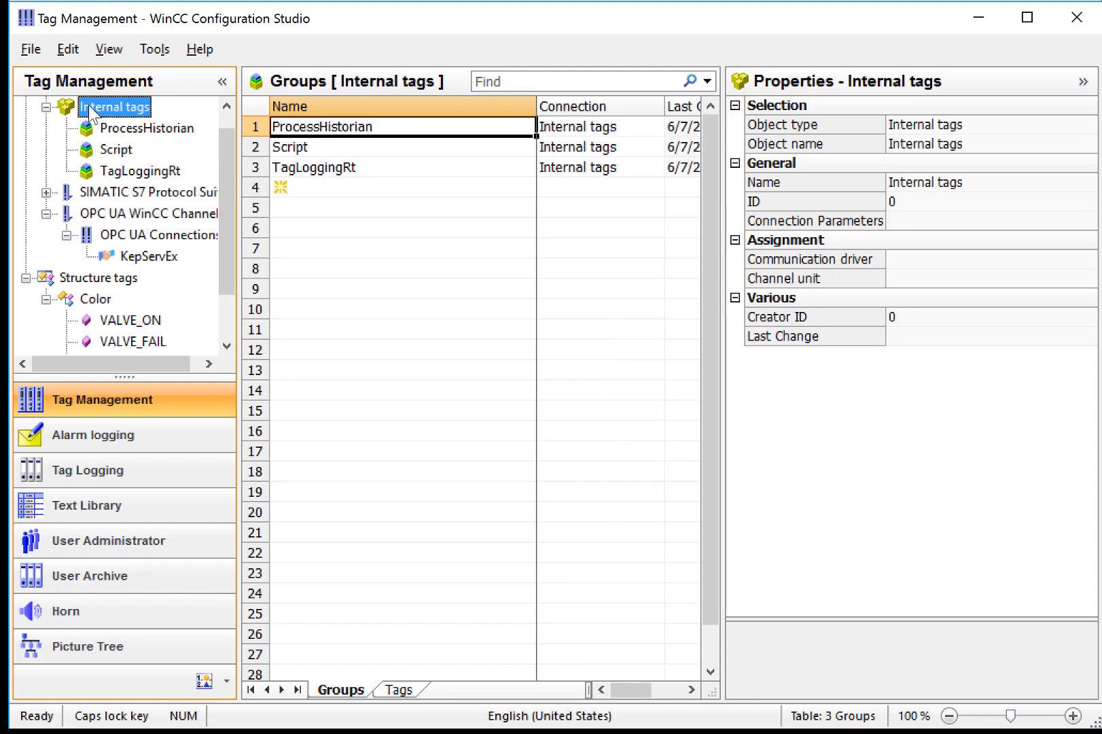
- Create a group ColorTags under Internal tags, then show Color's structure tags list
right_click(128, 117)
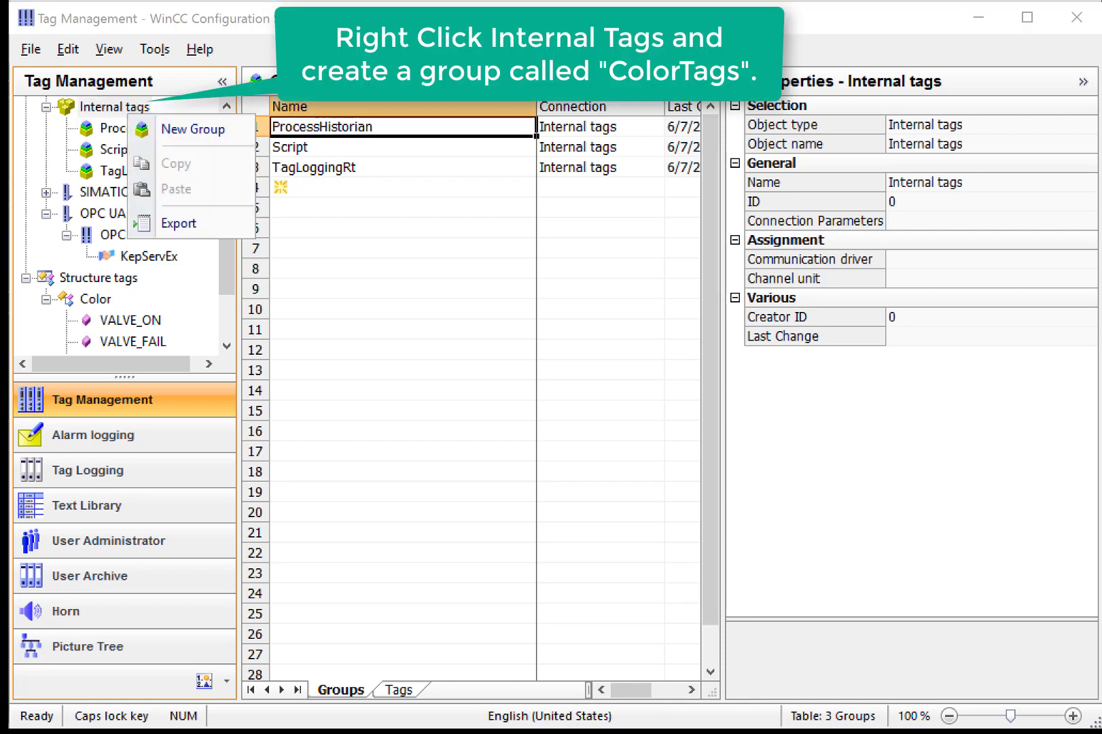
left_click(178, 143)
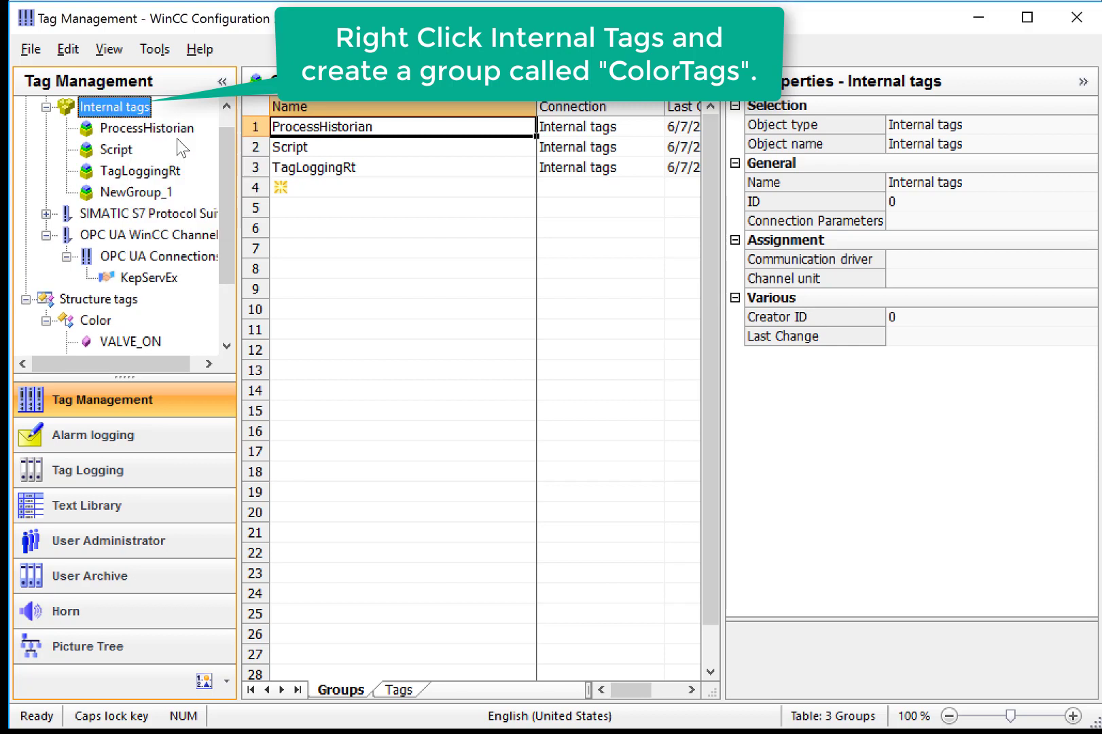
type("Co")
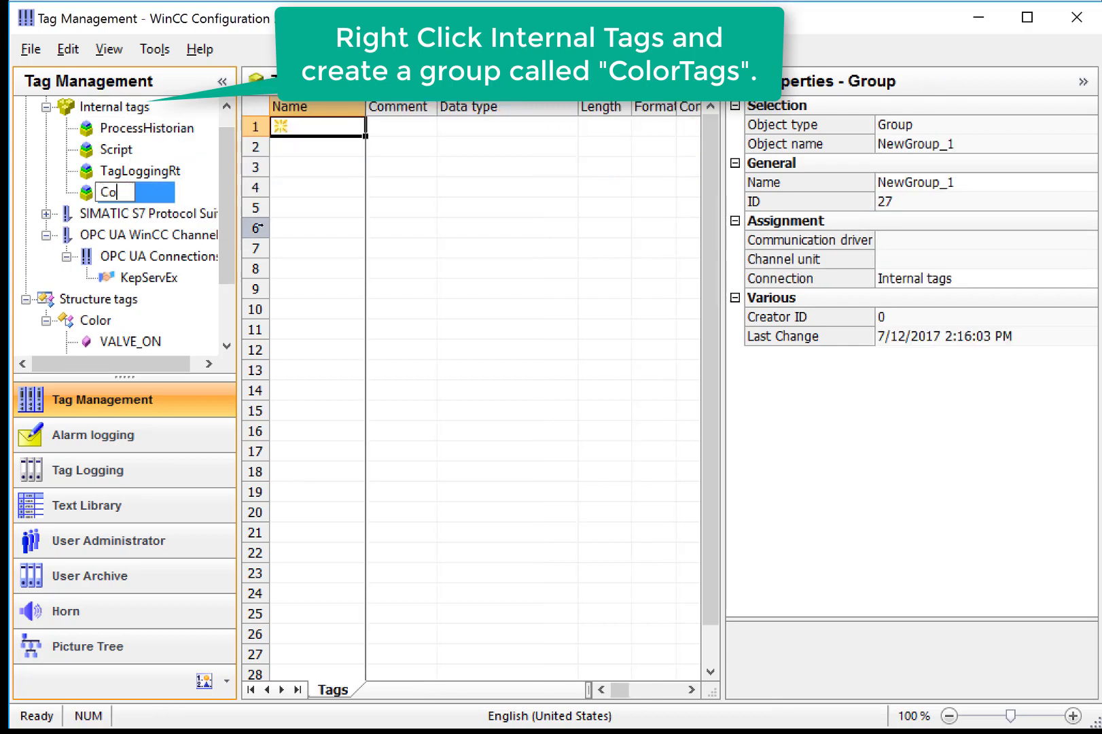
type("lorTags")
key("Return")
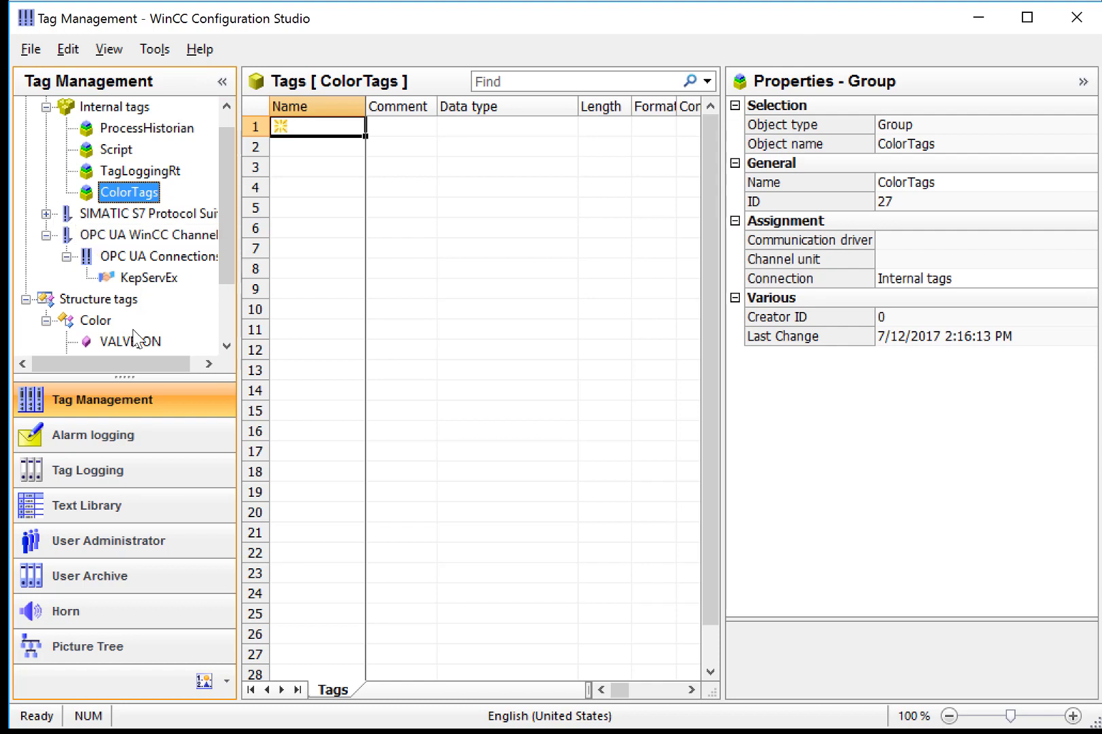
left_click(102, 324)
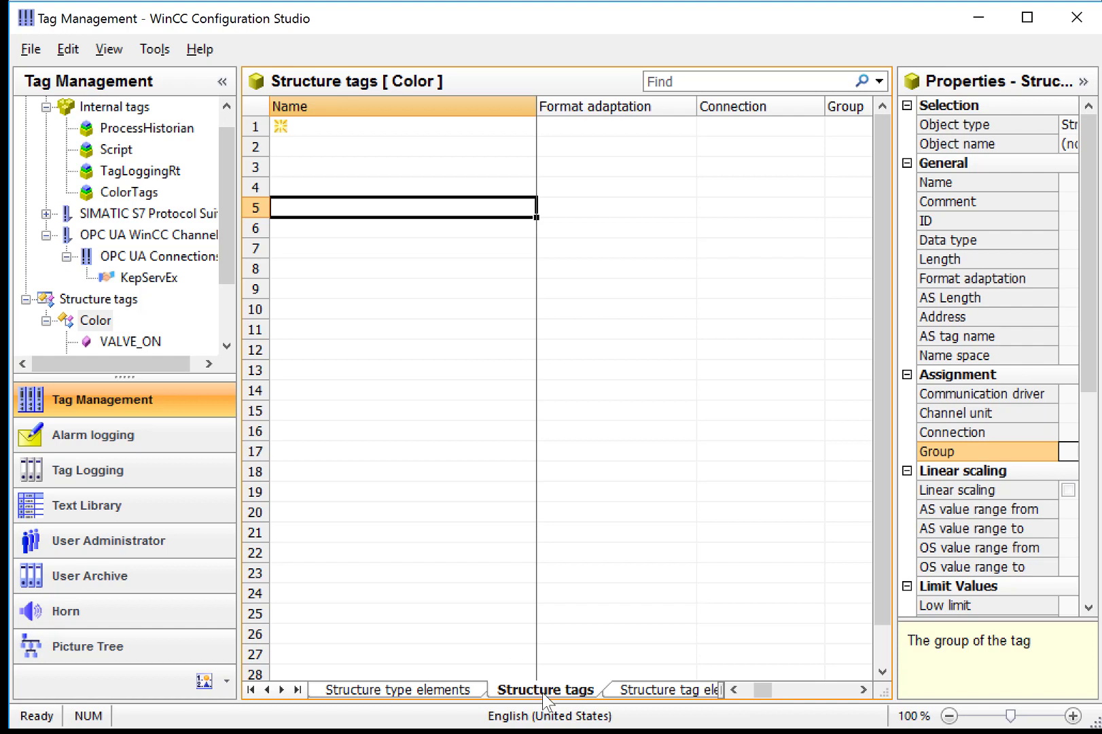
- Create a Color structure tag named Red and set its Group to ColorTags
left_click(315, 127)
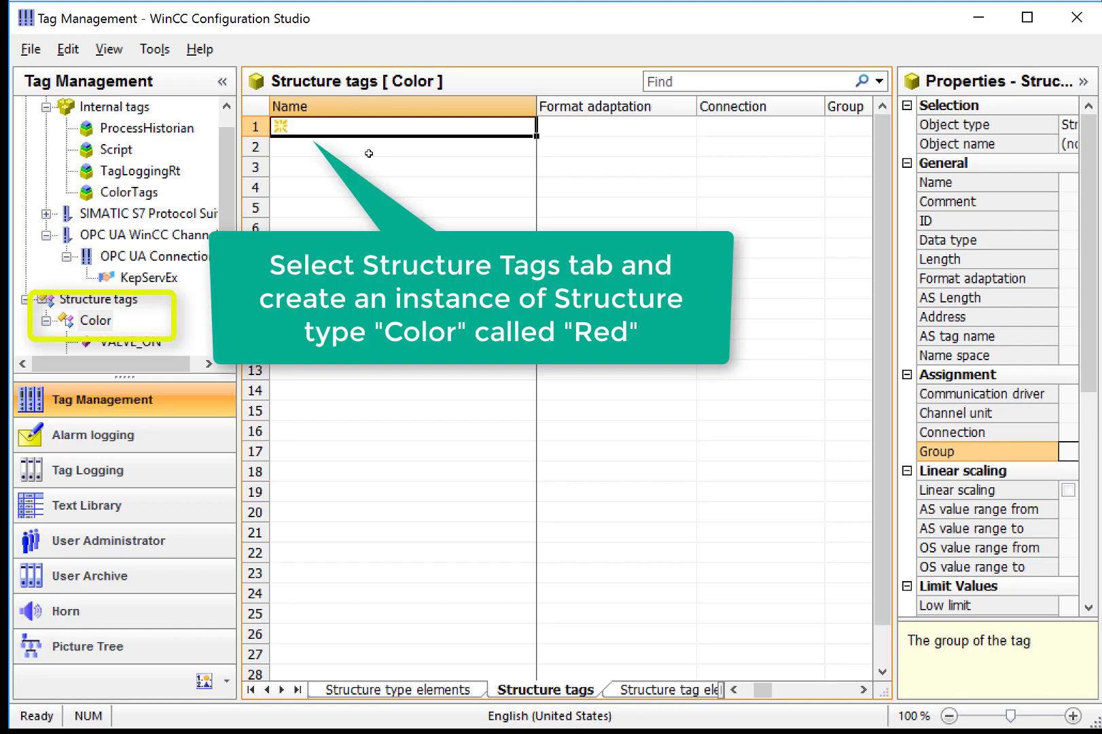
type("Red")
key("Return")
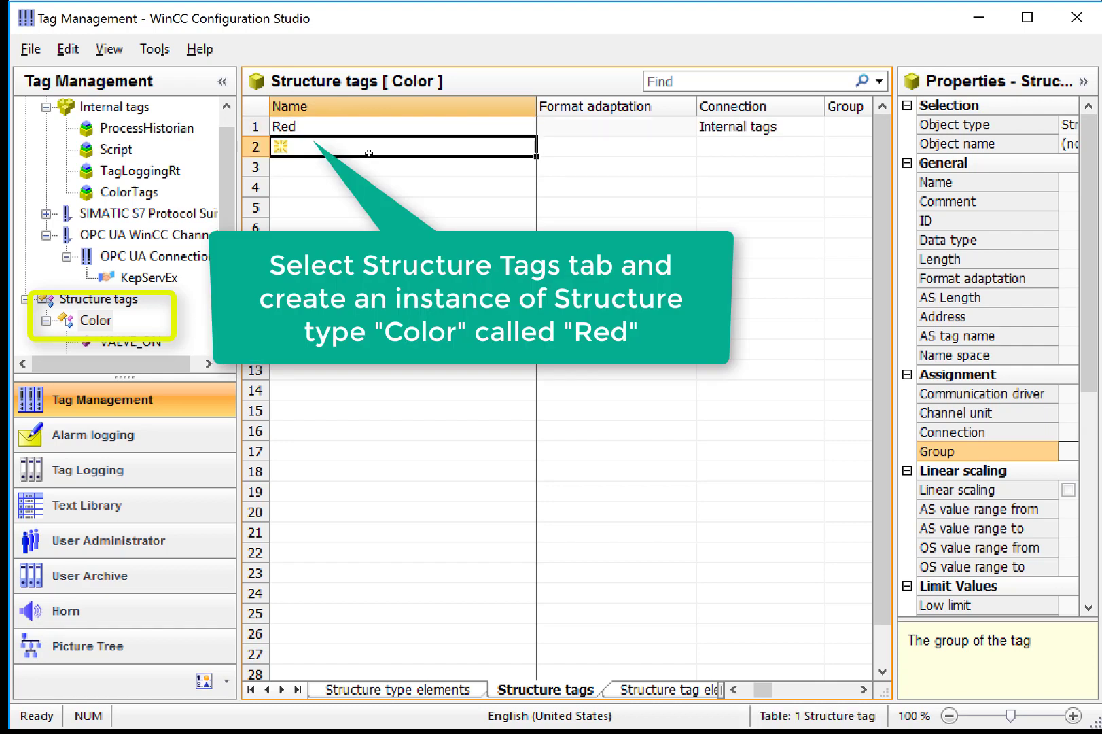
left_click(741, 125)
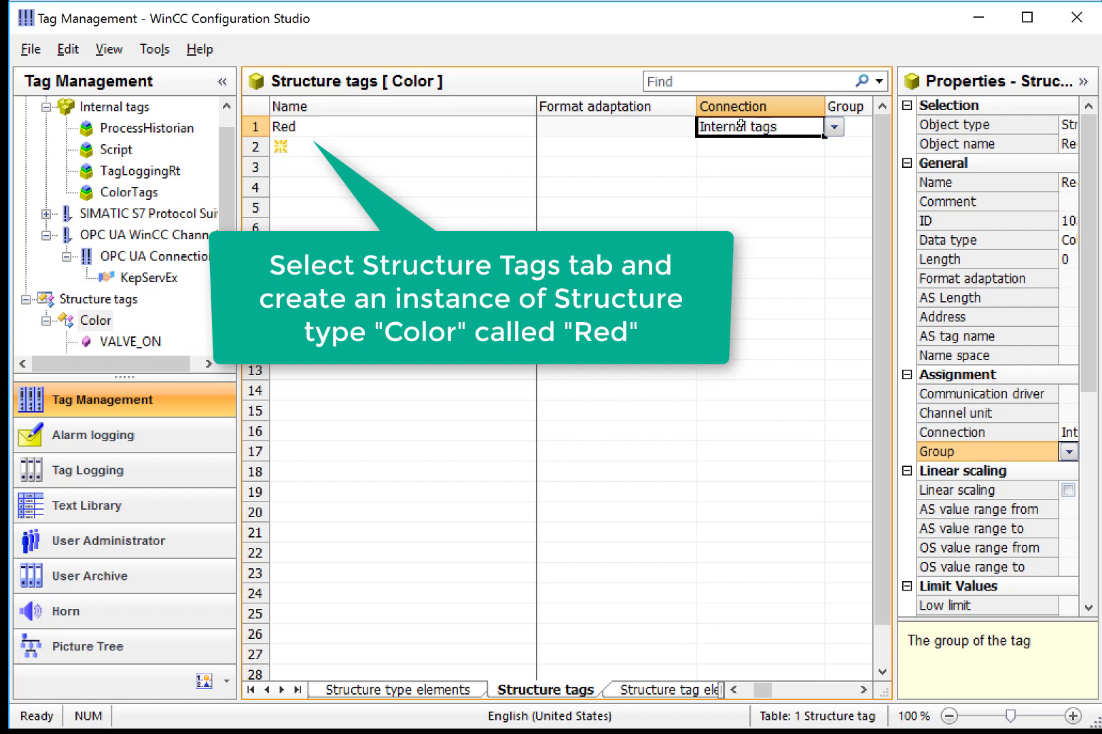
left_click(835, 126)
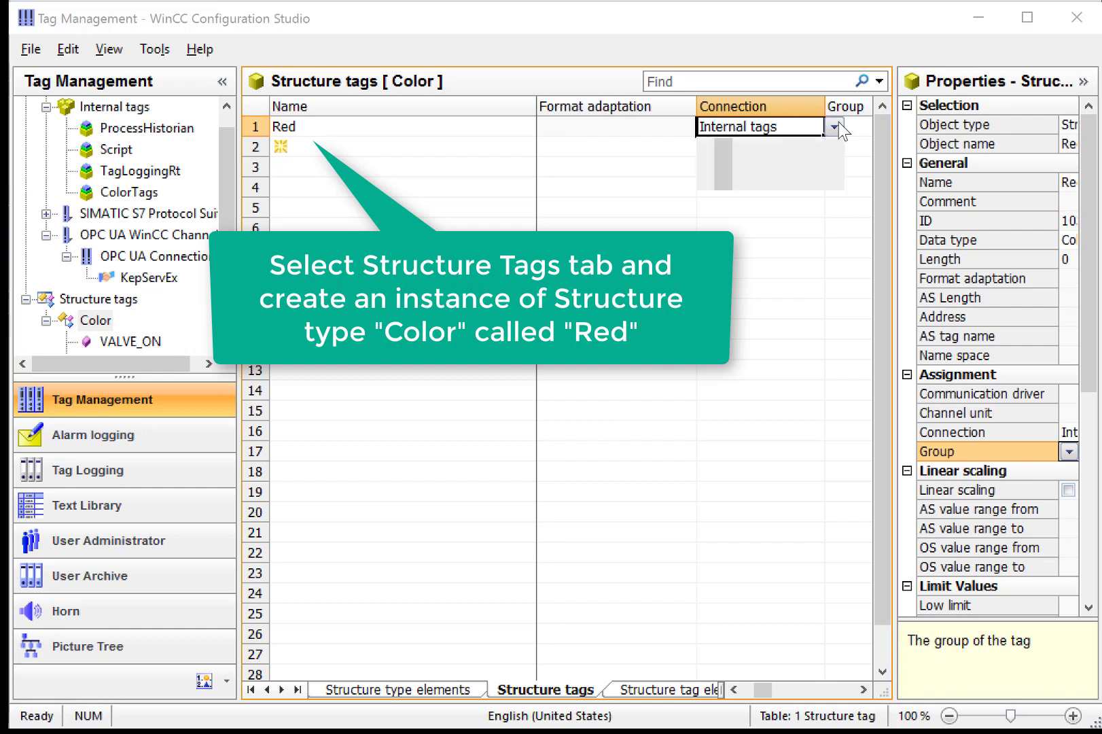
key("Left")
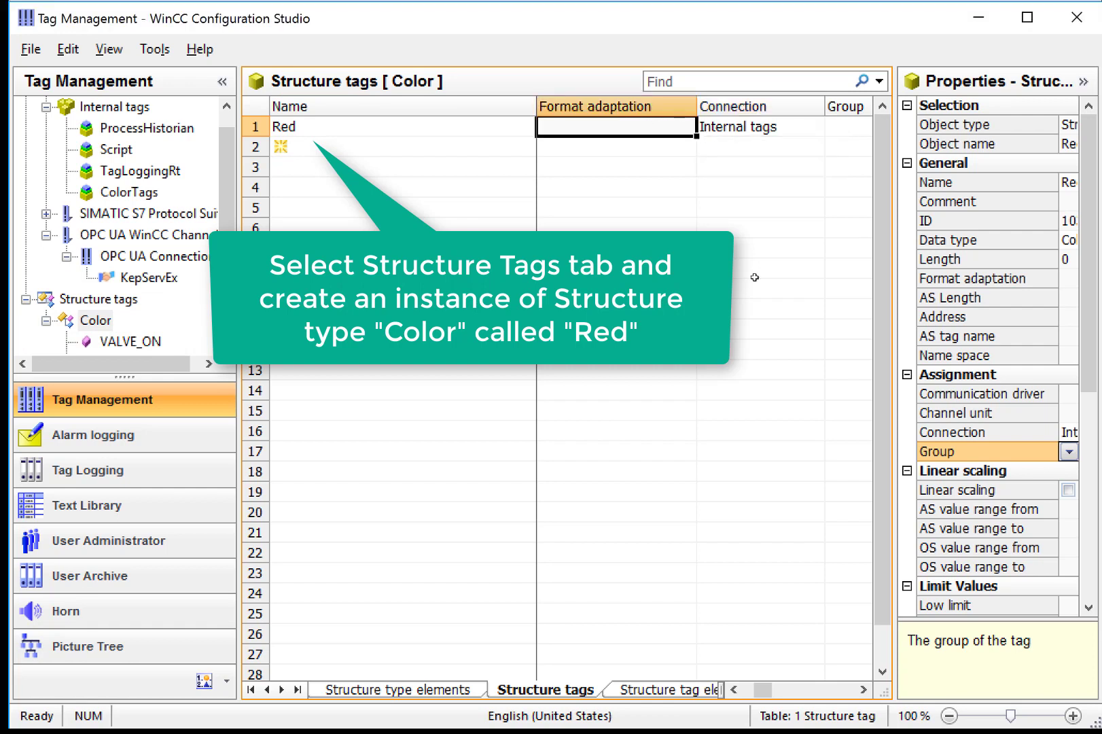
left_click_drag(897, 341, 712, 323)
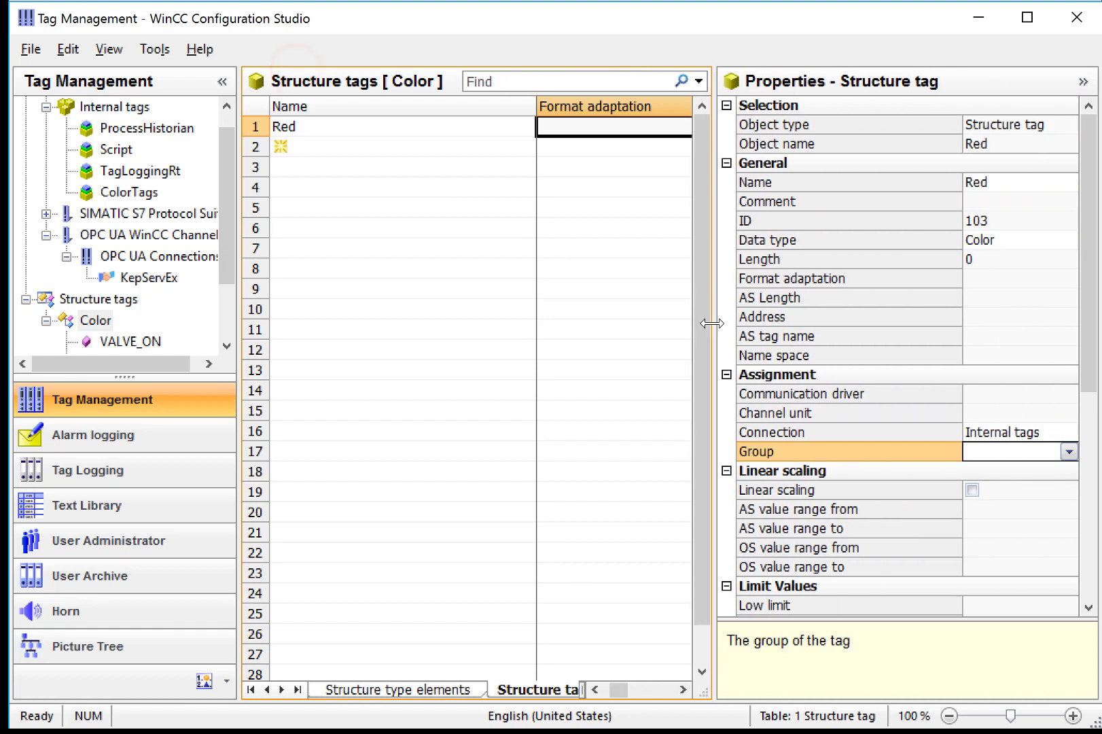
left_click(1070, 448)
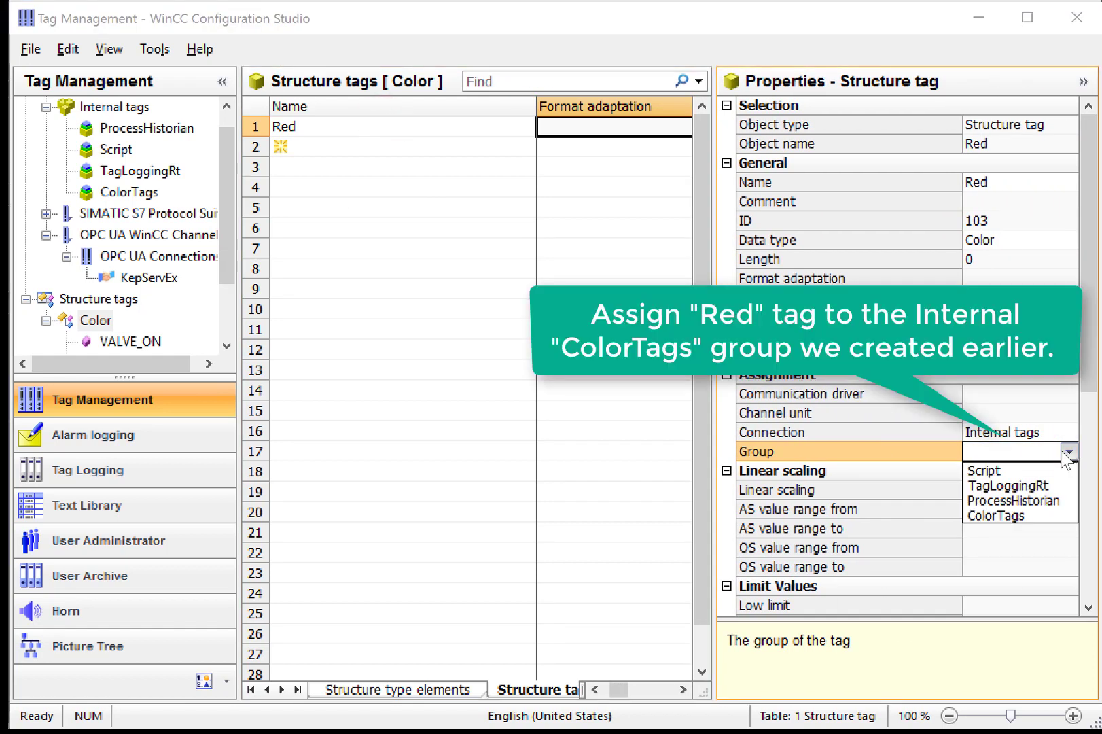
left_click(989, 517)
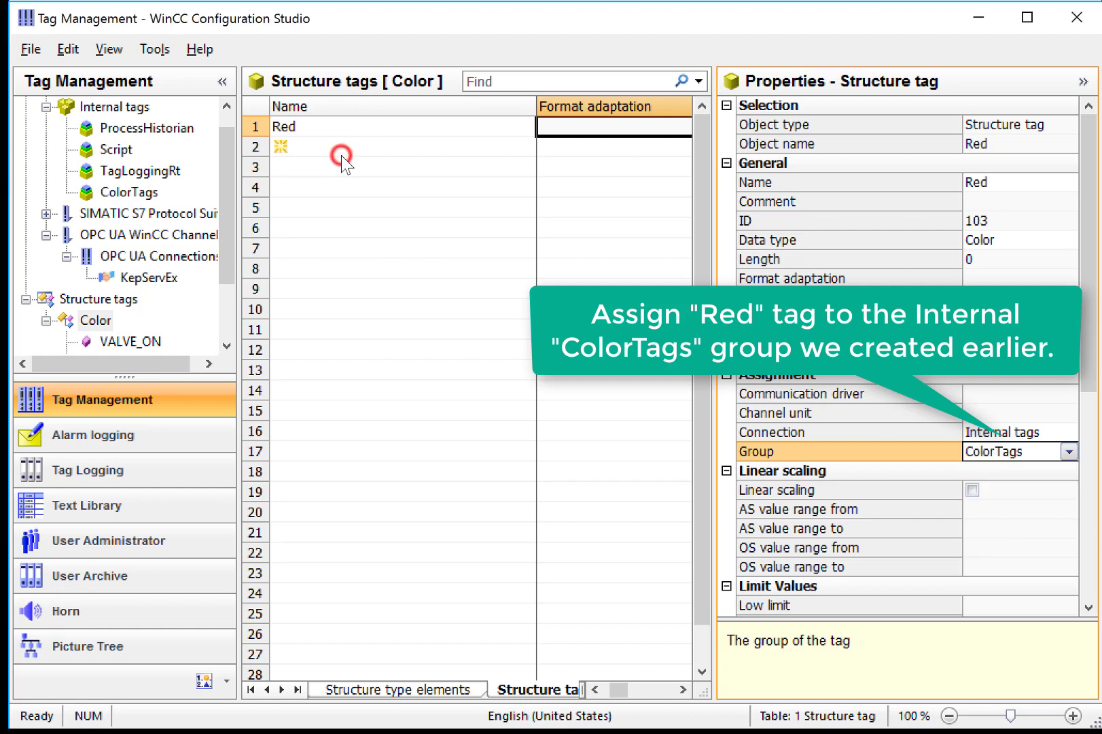
left_click_drag(692, 403, 941, 403)
- Open the ColorTags group and widen the Name column to read Red's tags
left_click(129, 192)
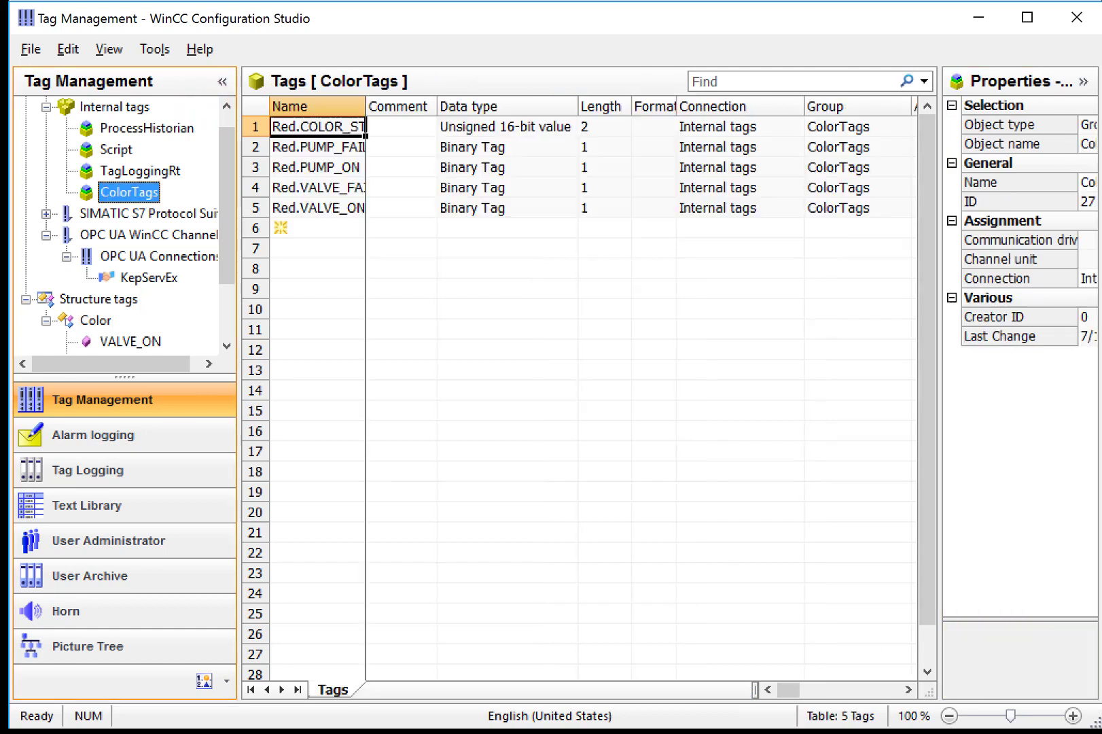
left_click_drag(368, 102, 469, 101)
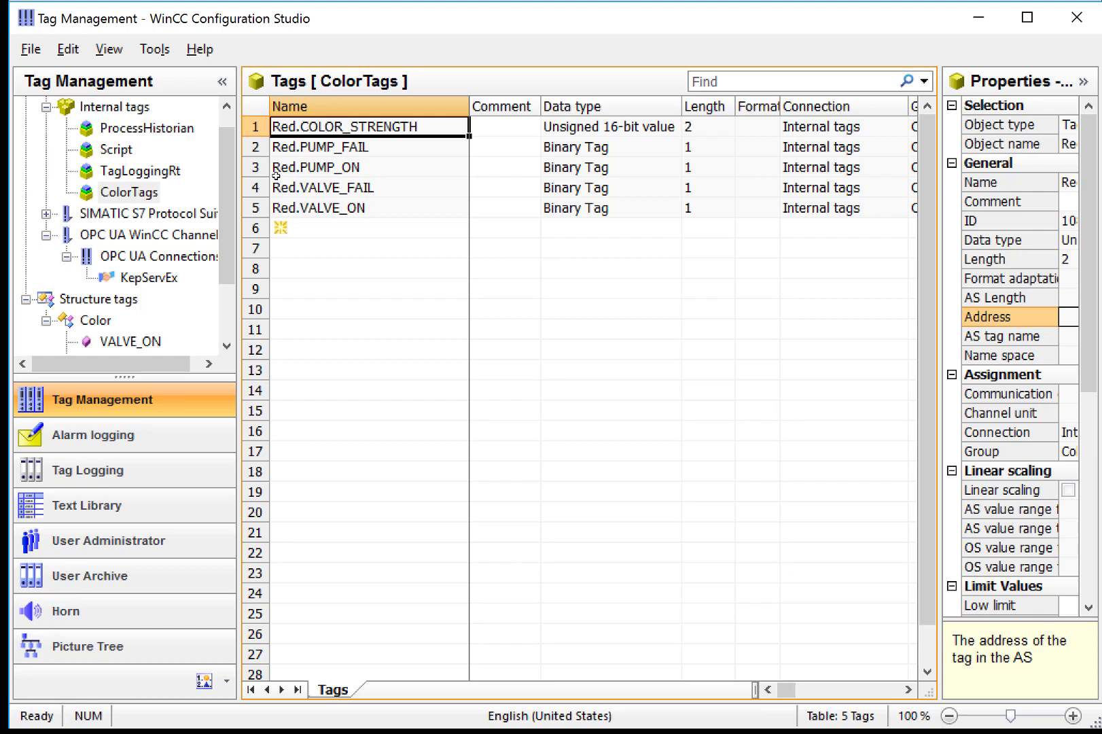
- Add Blue and Green Color instances, fill their Group with ColorTags, and check the 15 tags
left_click(95, 320)
left_click(326, 142)
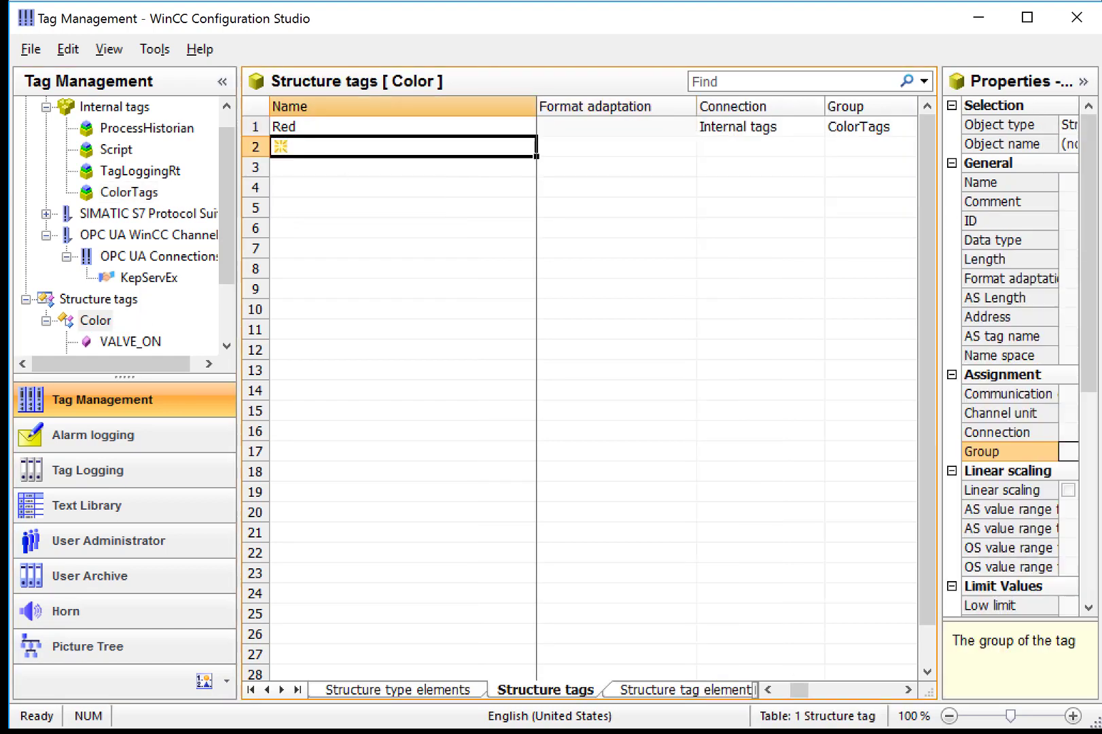
type("Blue")
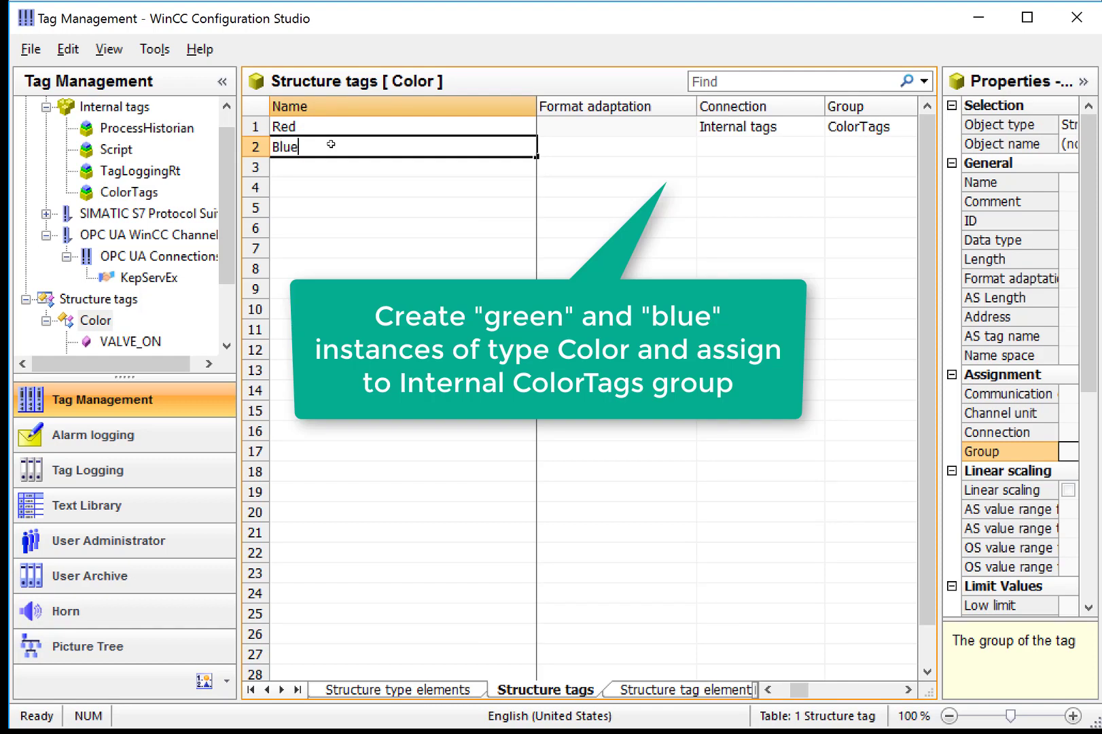
key("Return")
type("Green")
left_click(761, 127)
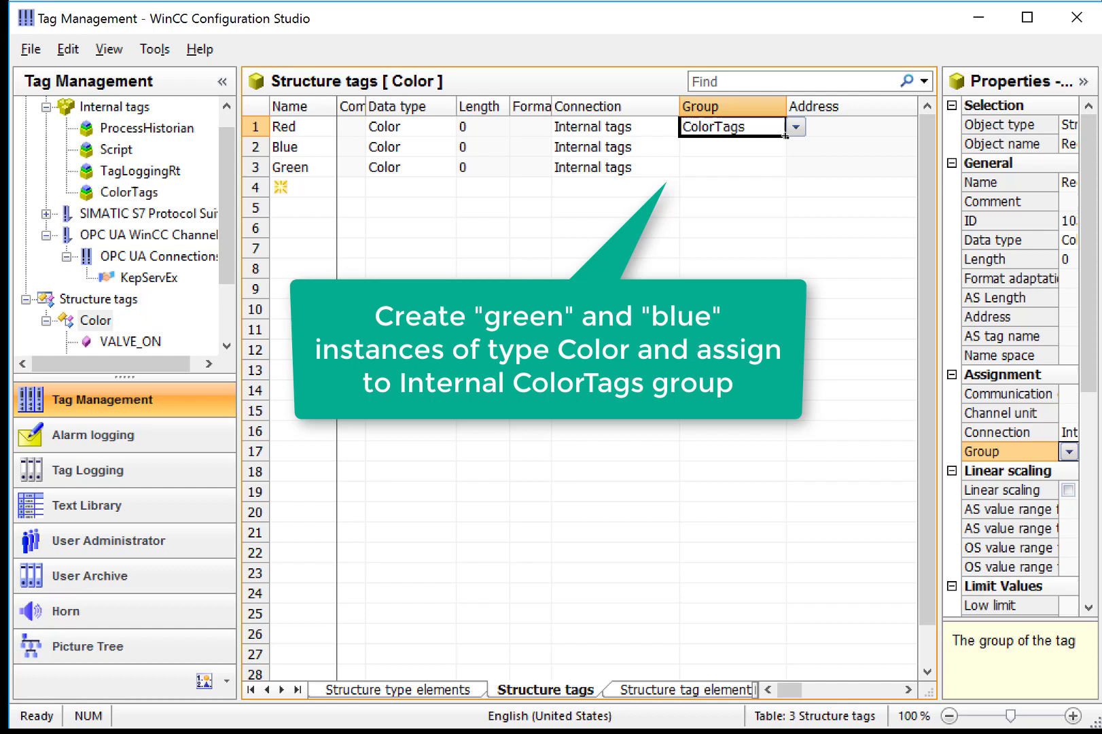
left_click_drag(782, 146, 785, 176)
left_click(738, 212)
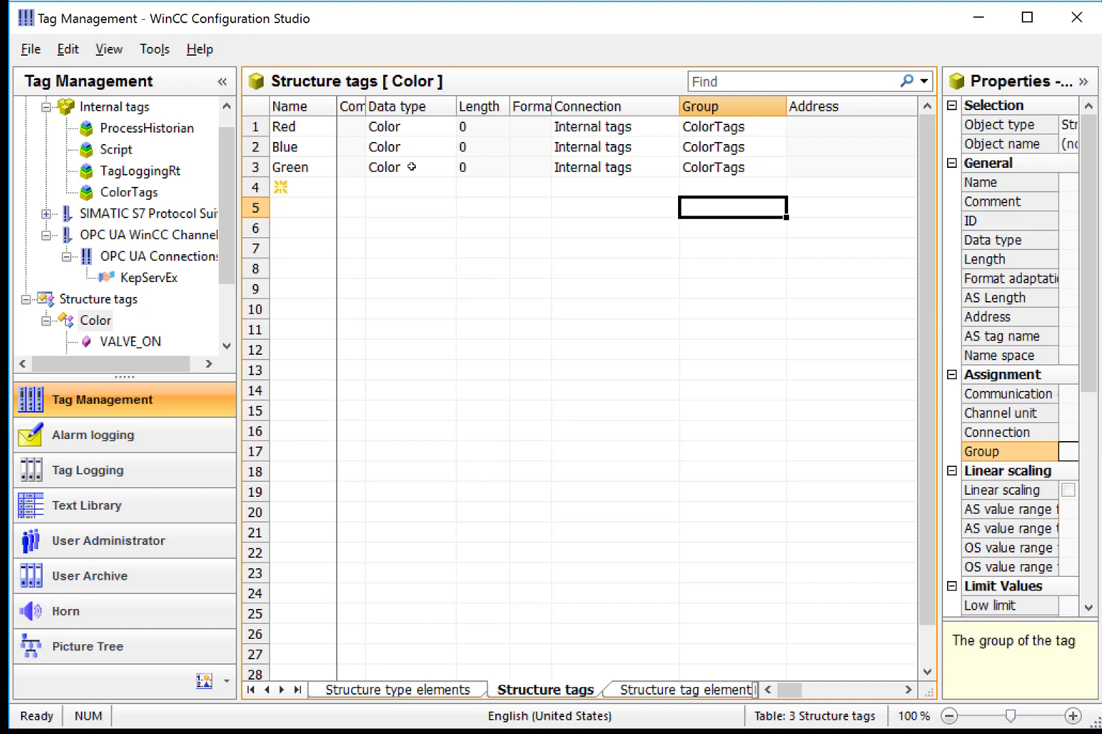
left_click(122, 192)
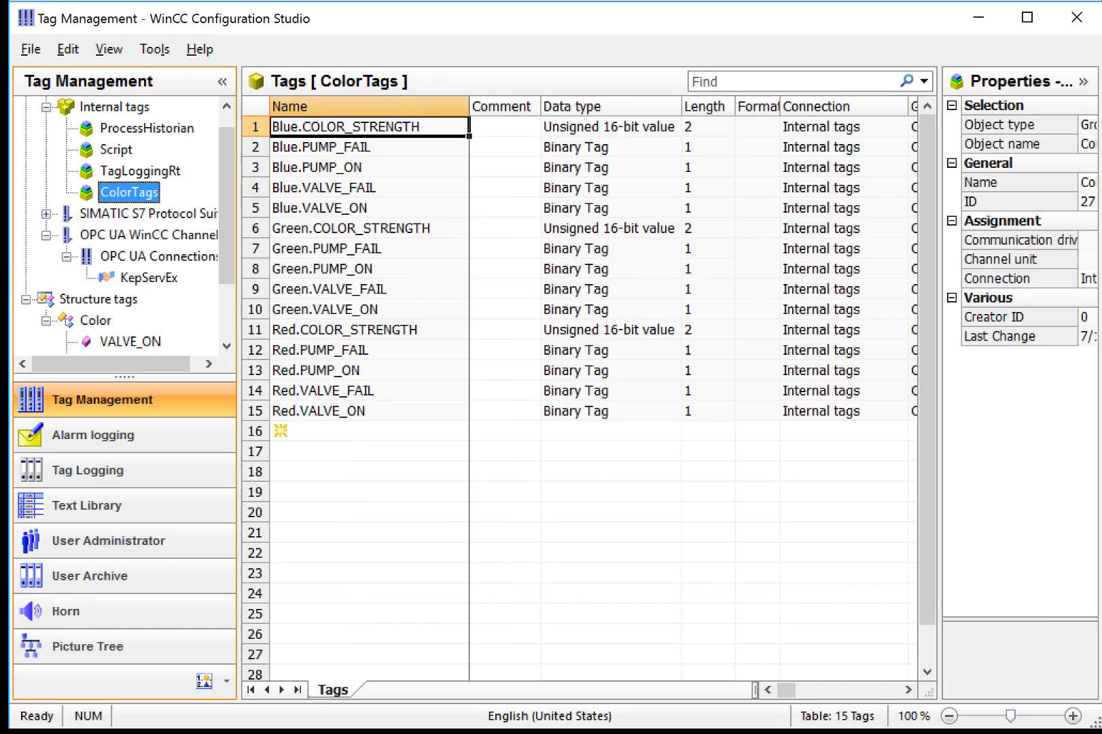